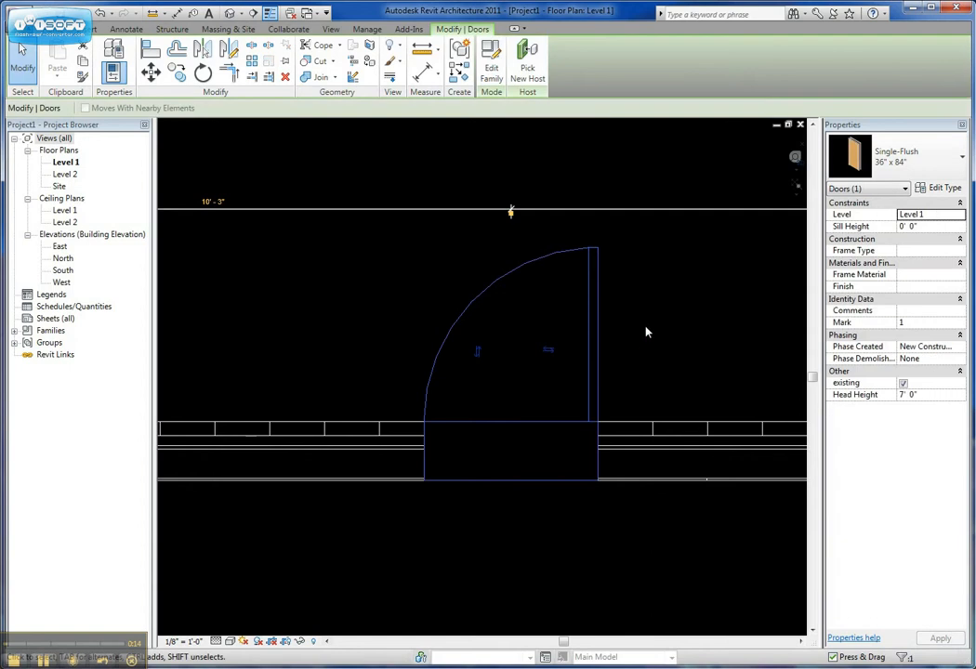
# - Open the Single-Flush door family for editing and check the swing arc's line subcategory
pyautogui.click(492, 63)
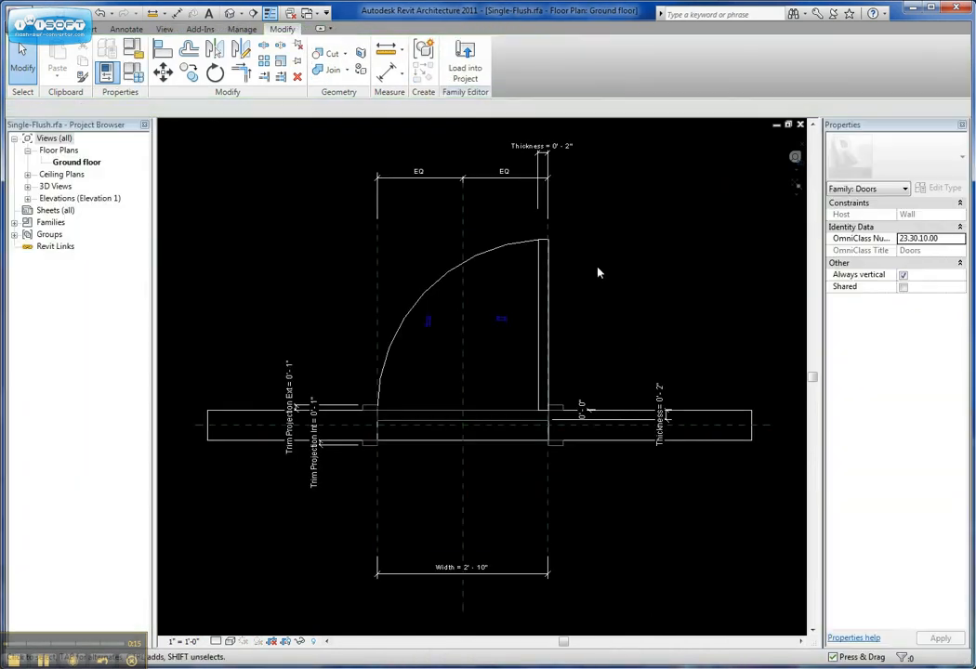
pyautogui.scroll(2, 511, 253)
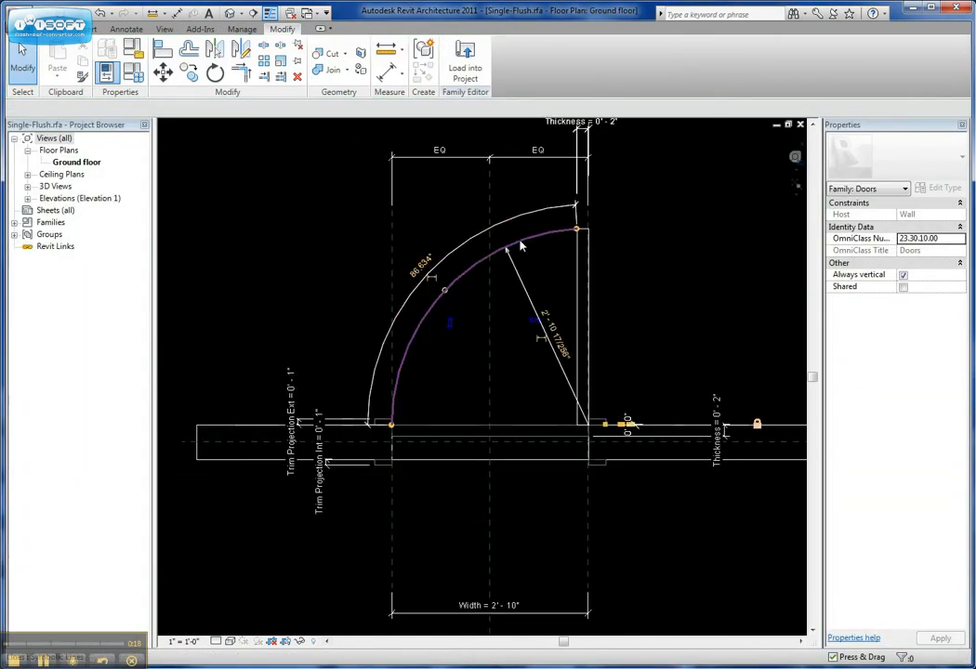
pyautogui.click(520, 245)
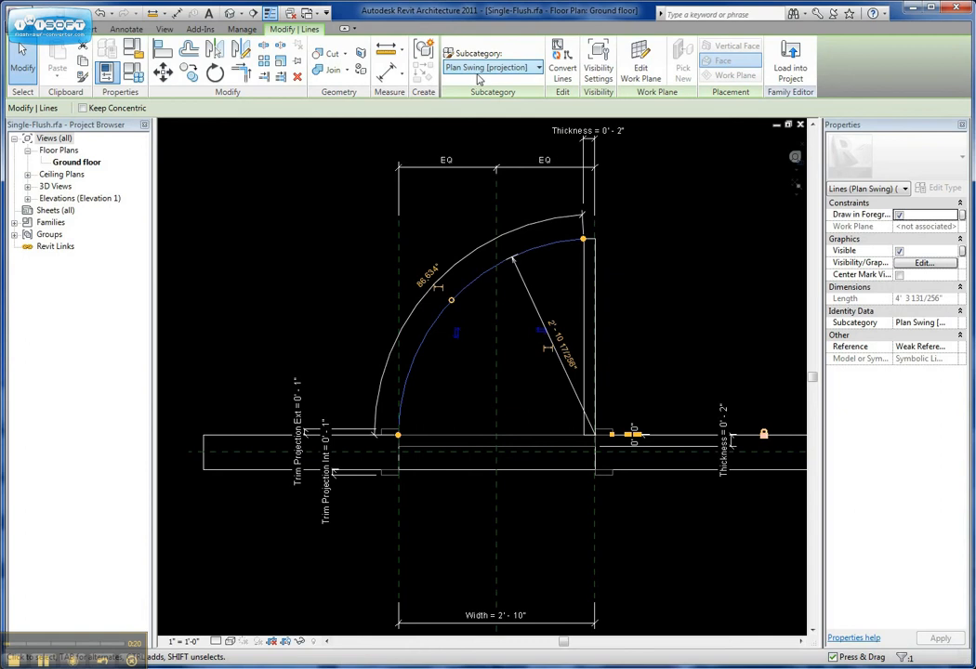
pyautogui.click(653, 272)
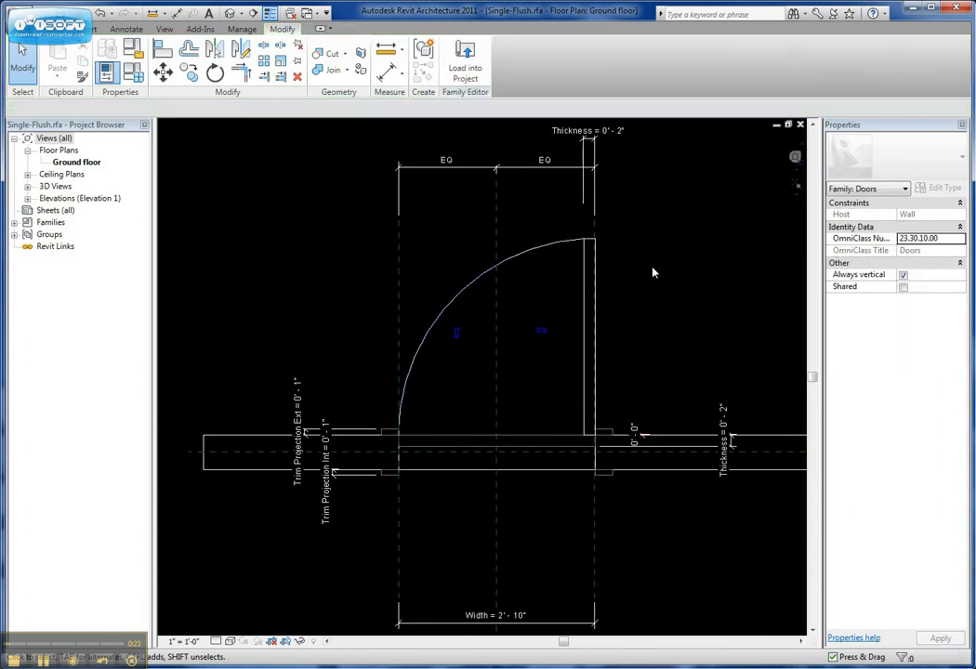
# - Draw a Plan Swing [projection] symbolic line diagonally from the swing arc's wall end to the open door panel's near outer corner
pyautogui.click(126, 29)
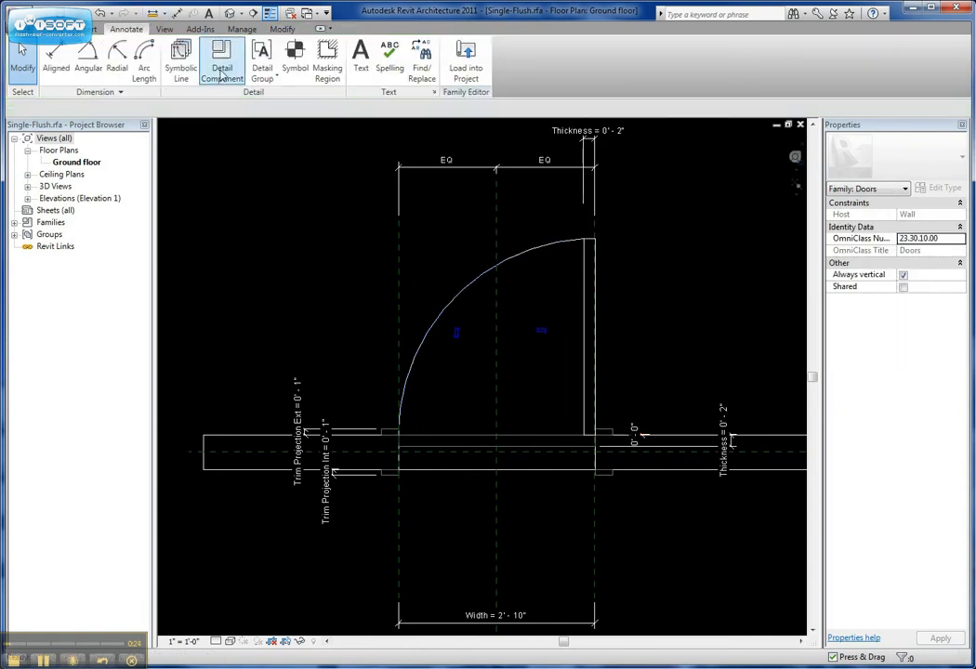
pyautogui.click(190, 65)
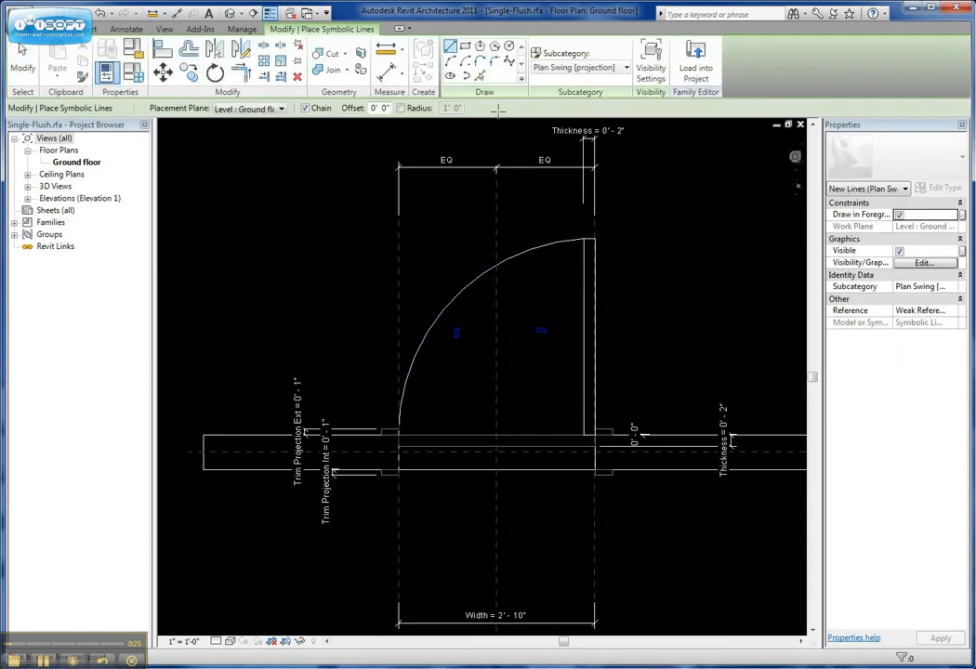
pyautogui.click(588, 73)
pyautogui.click(606, 307)
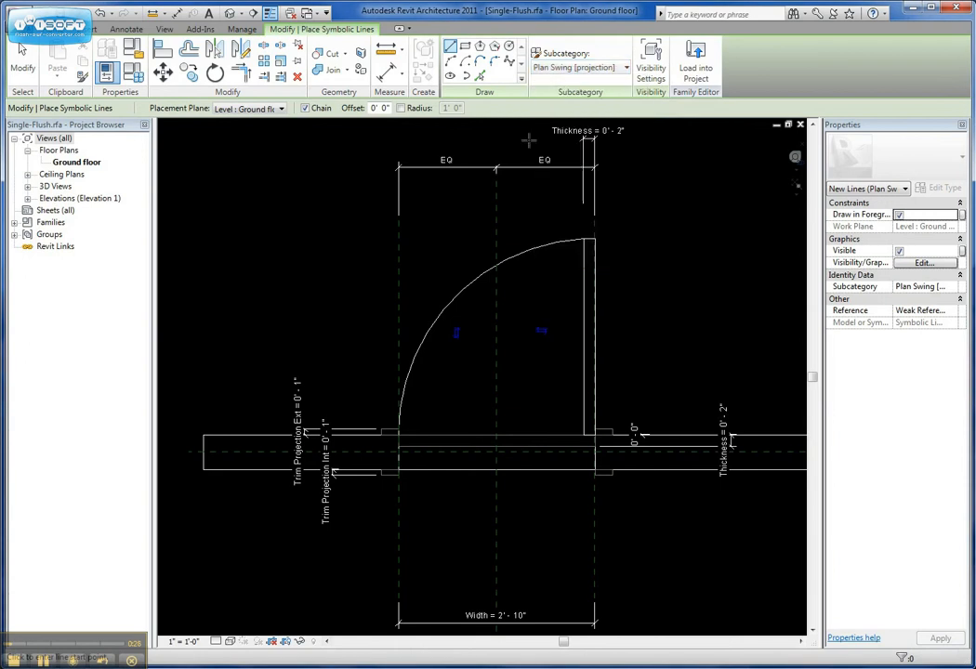
pyautogui.scroll(5, 399, 430)
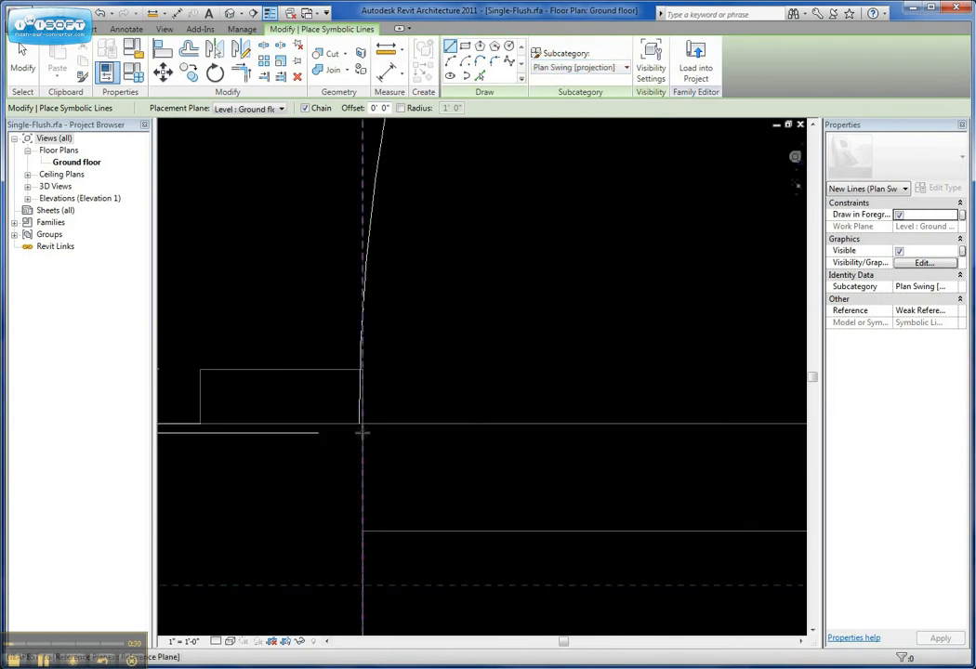
pyautogui.scroll(3, 362, 433)
pyautogui.click(362, 412)
pyautogui.scroll(-4, 485, 340)
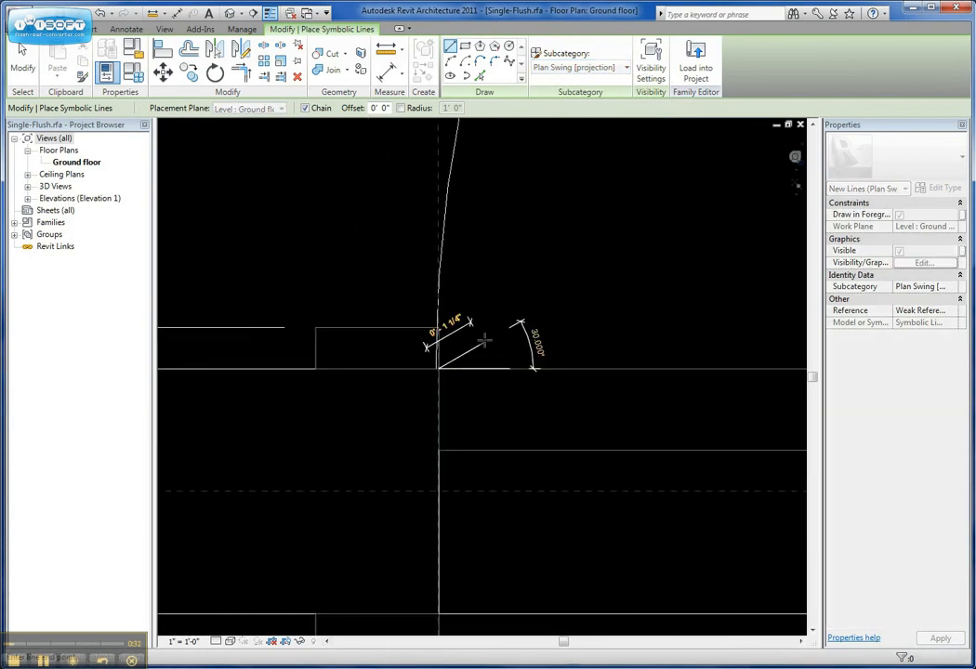
pyautogui.scroll(-3, 493, 329)
pyautogui.moveTo(595, 233); pyautogui.dragTo(362, 424, button='middle')
pyautogui.moveTo(609, 225); pyautogui.dragTo(396, 420, button='middle')
pyautogui.scroll(3, 364, 309)
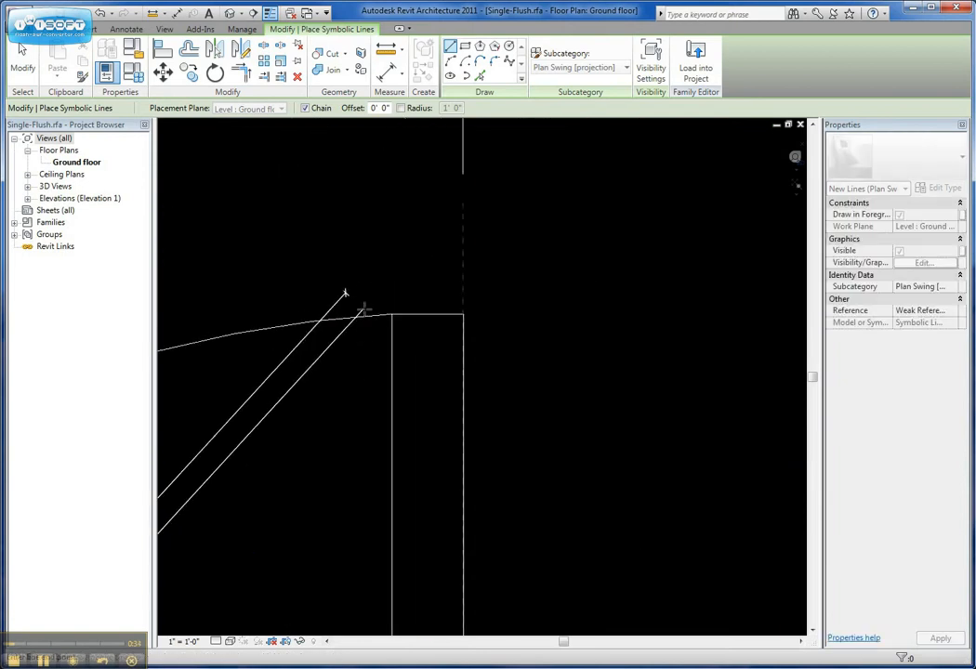
pyautogui.scroll(4, 362, 309)
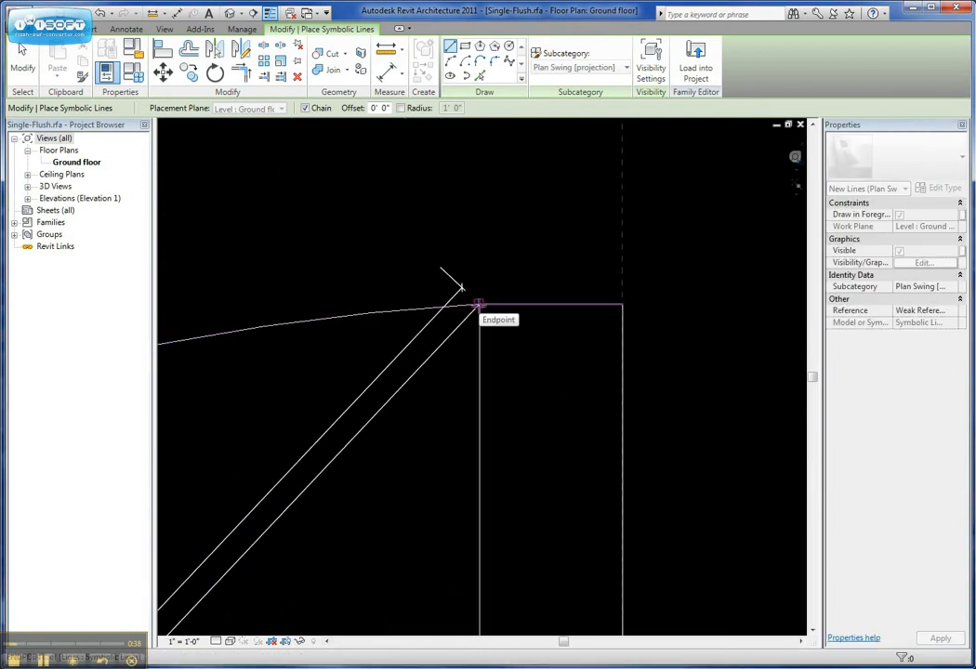
pyautogui.click(478, 305)
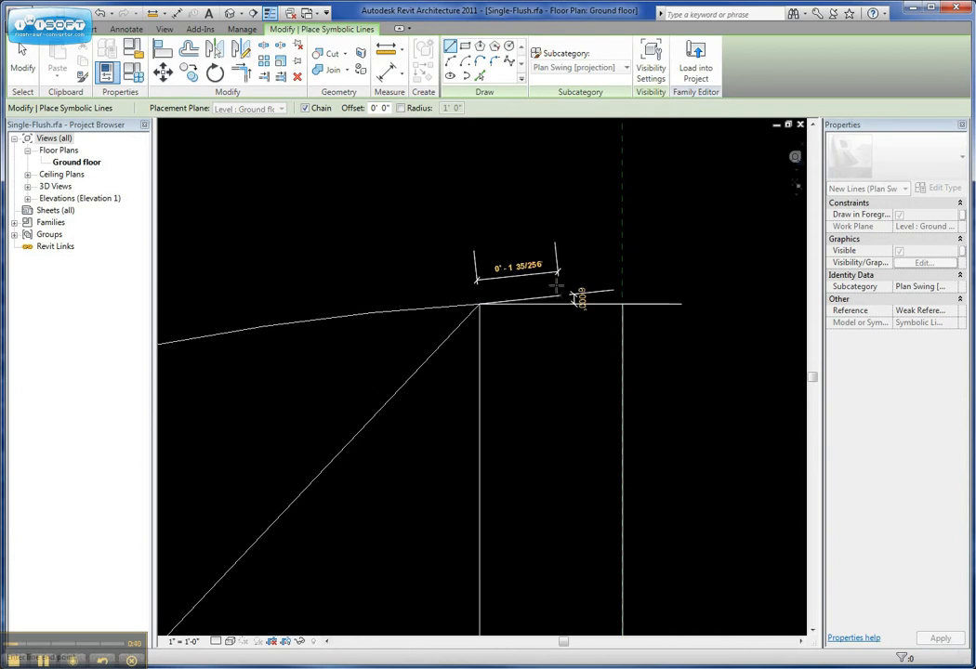
pyautogui.press('Escape')
pyautogui.press('Escape')
# - Lock the diagonal line's upper endpoint to the end edge of the open door panel
pyautogui.click(477, 309)
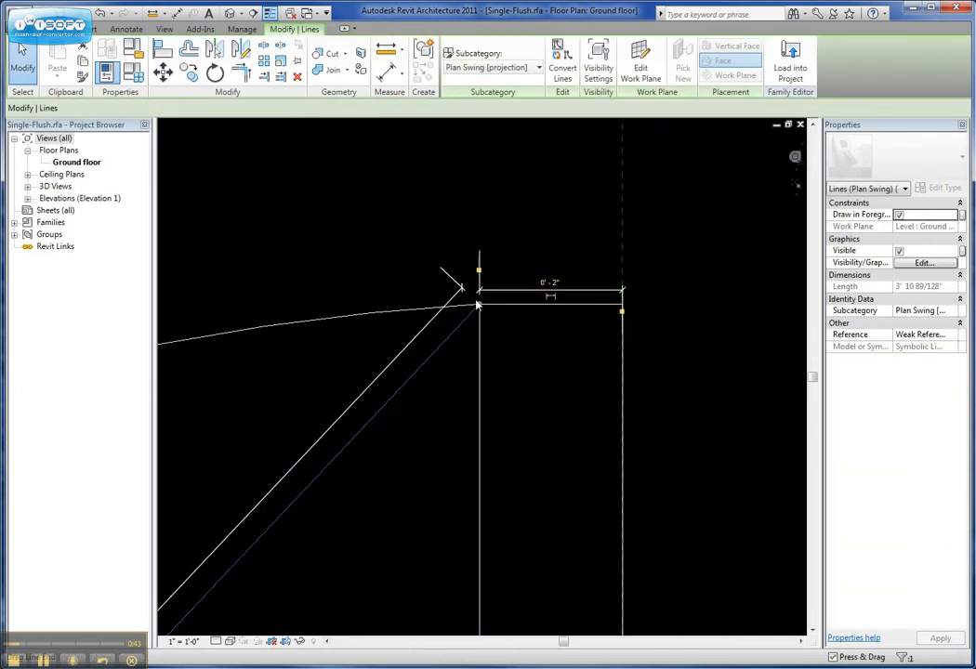
pyautogui.click(475, 308)
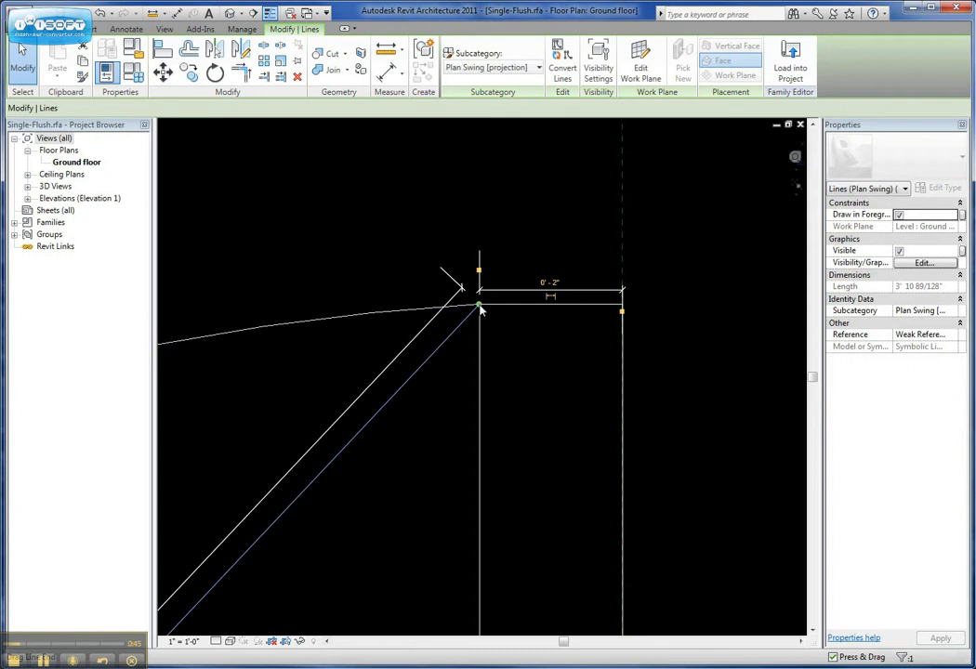
pyautogui.click(476, 307)
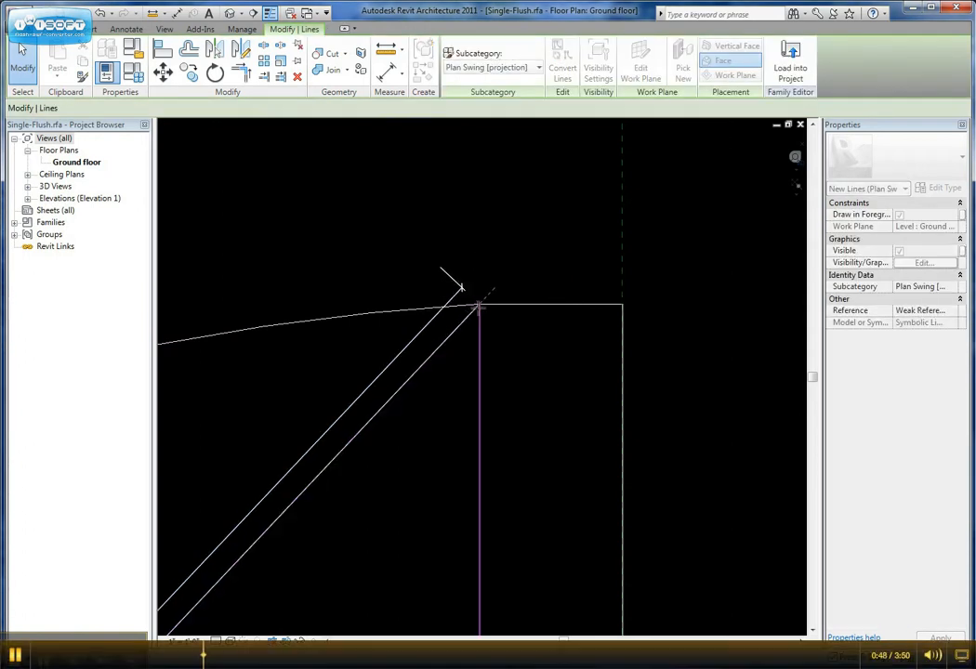
pyautogui.click(476, 307)
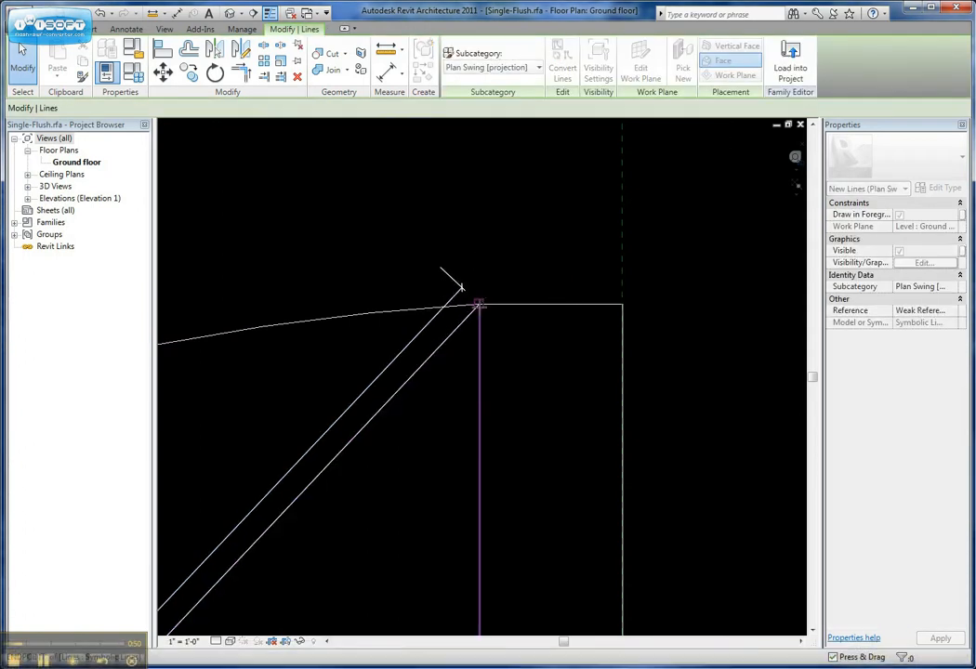
pyautogui.click(570, 285)
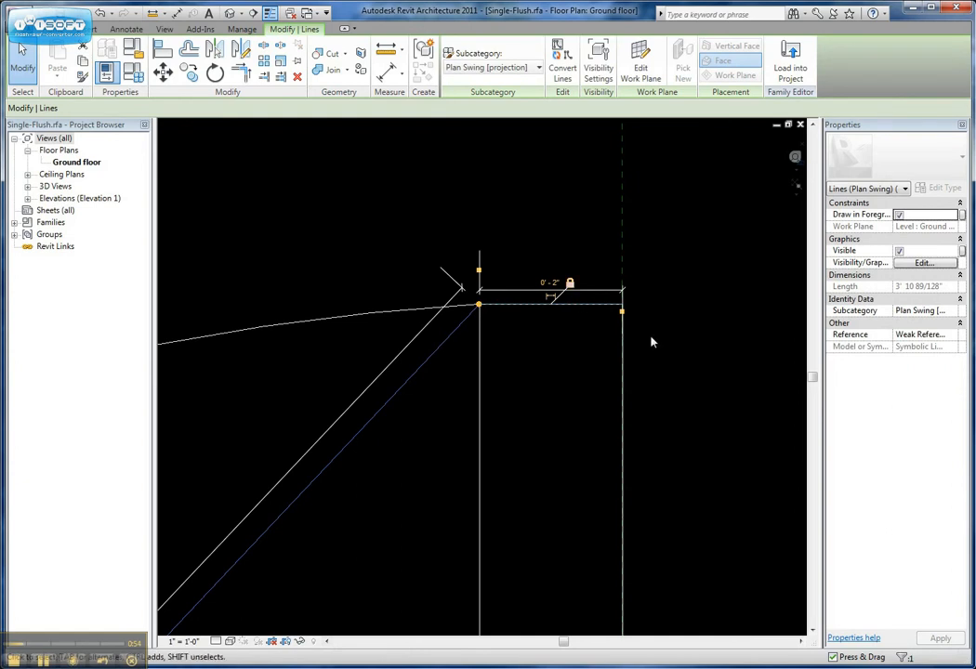
pyautogui.click(708, 339)
# - Load the edited door family into the project, overwriting the existing version and its parameter values
pyautogui.scroll(-3, 690, 357)
pyautogui.moveTo(632, 498); pyautogui.dragTo(712, 211, button='middle')
pyautogui.scroll(-3, 711, 217)
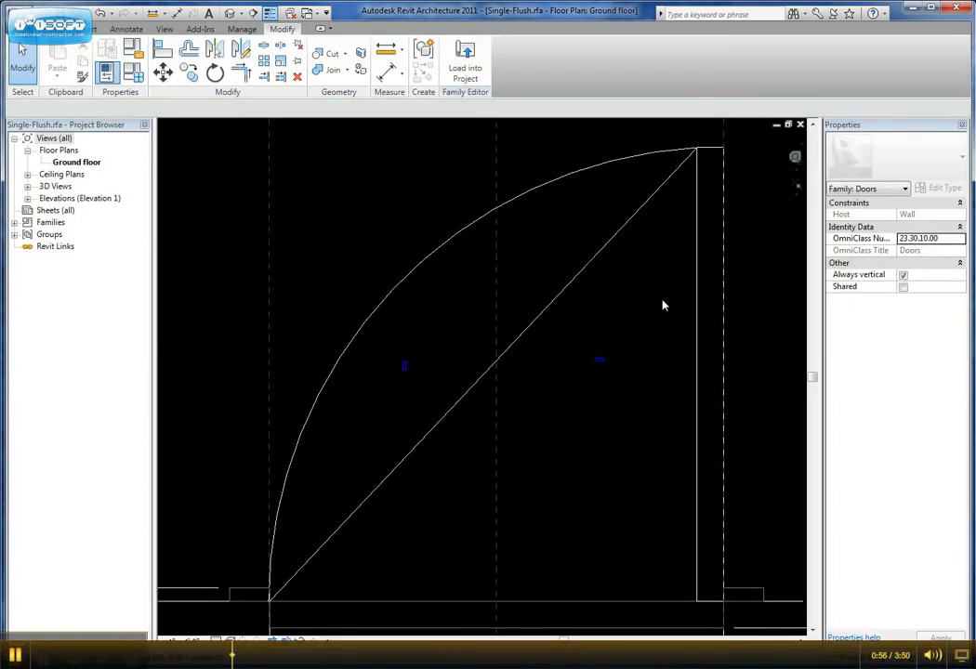
pyautogui.moveTo(663, 305); pyautogui.dragTo(592, 318, button='middle')
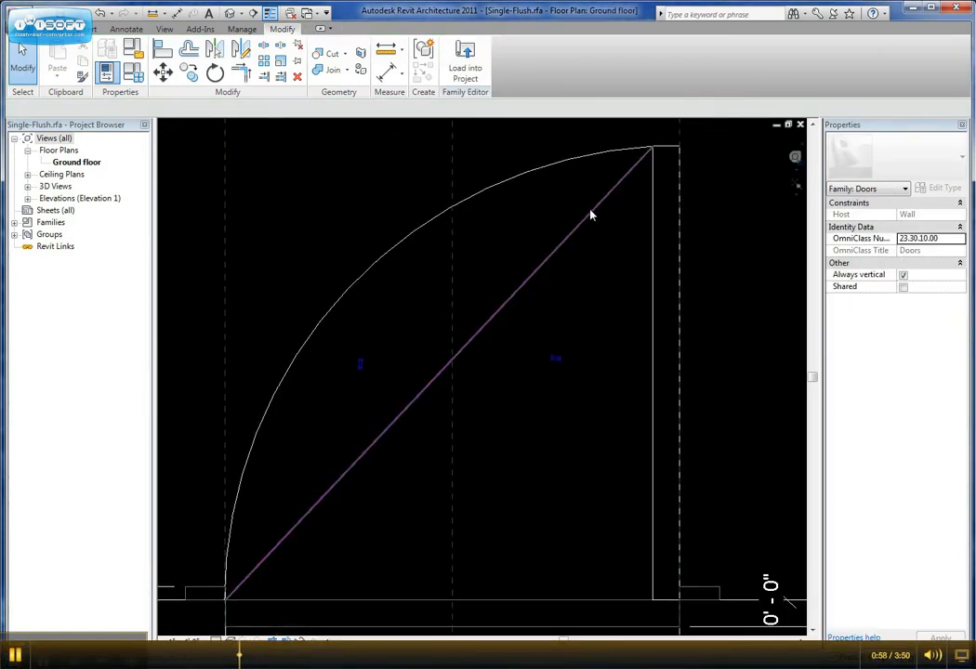
pyautogui.scroll(-3, 599, 260)
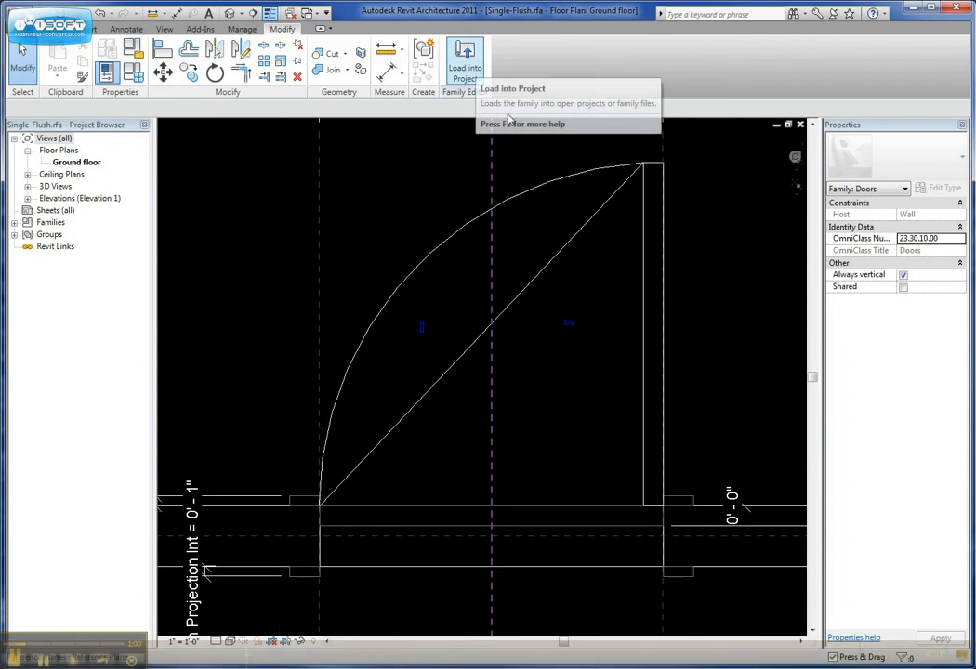
pyautogui.click(464, 60)
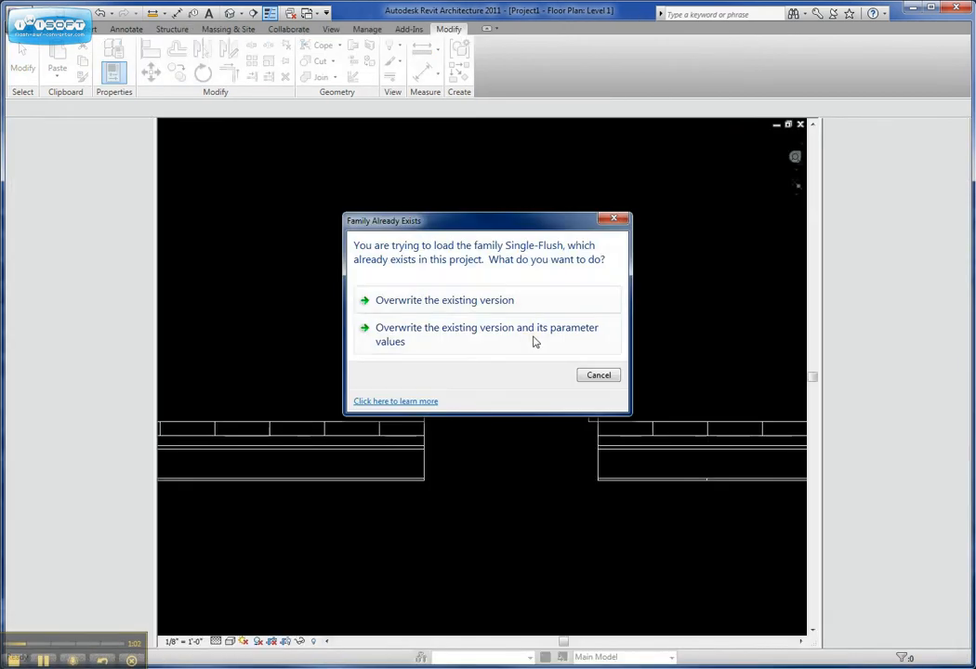
pyautogui.click(534, 342)
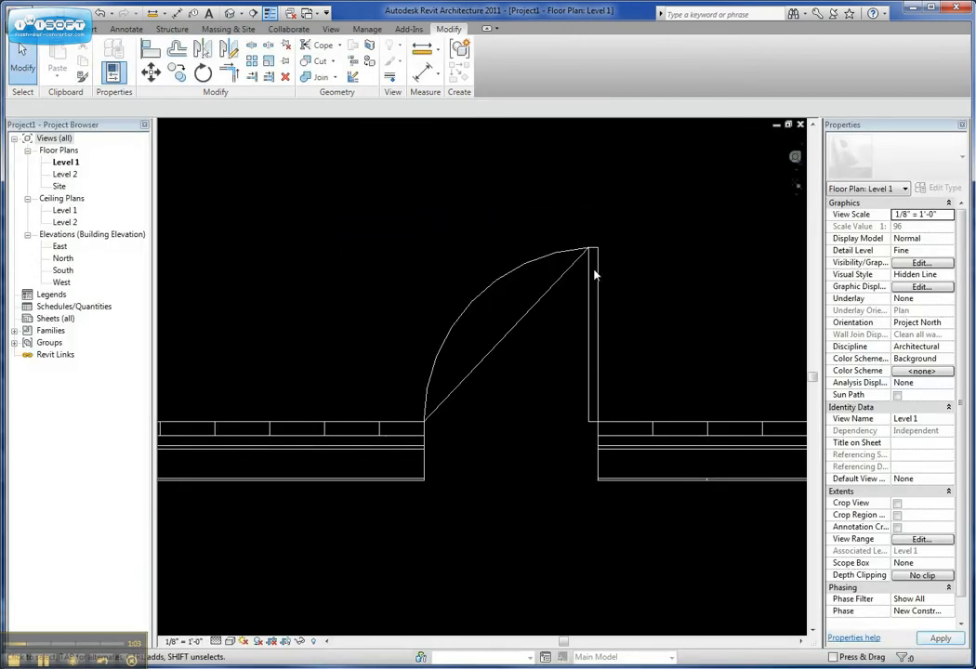
# - Reopen the door family for editing and associate the diagonal line's Visible property with the family parameter "existing"
pyautogui.click(589, 294)
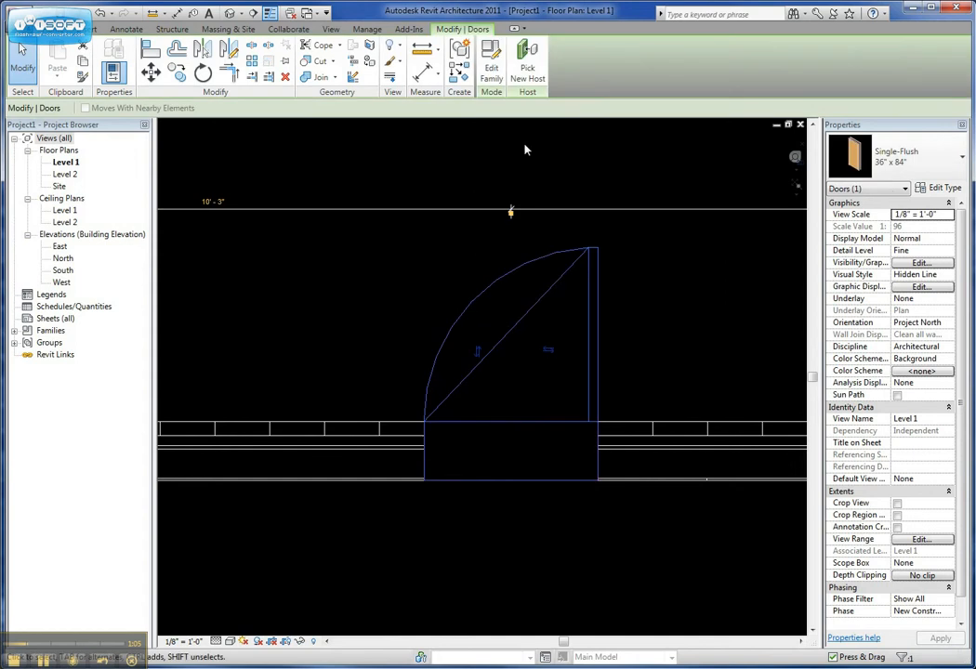
pyautogui.click(493, 73)
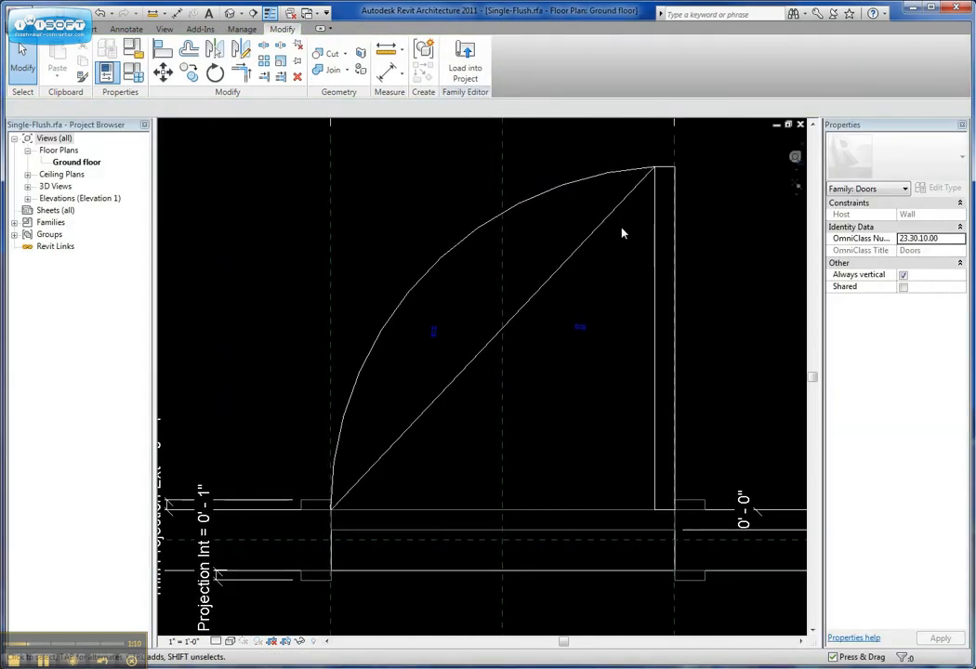
pyautogui.click(611, 222)
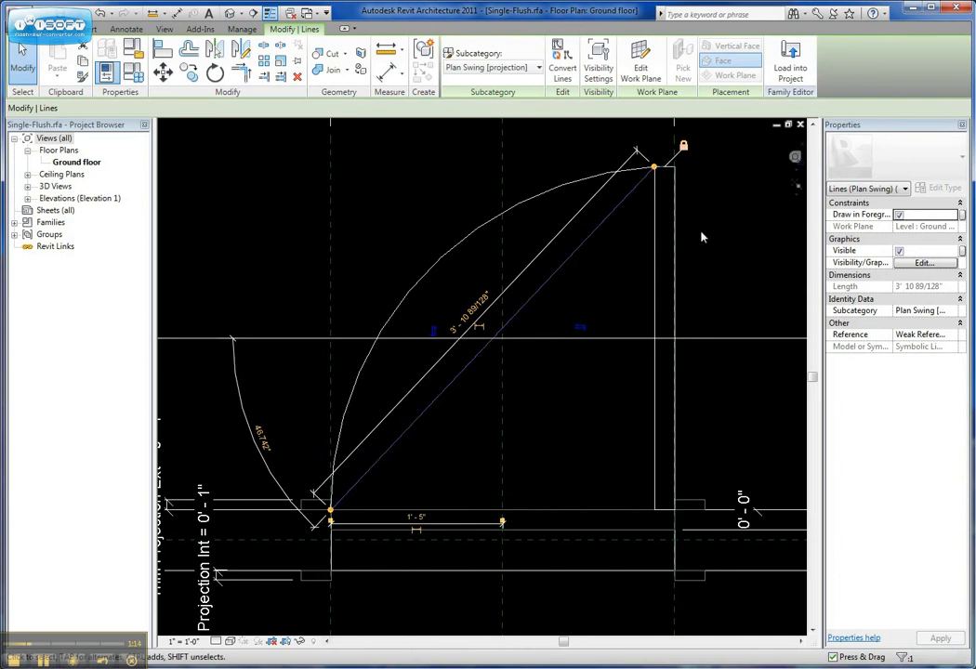
pyautogui.moveTo(714, 241); pyautogui.dragTo(711, 245, button='middle')
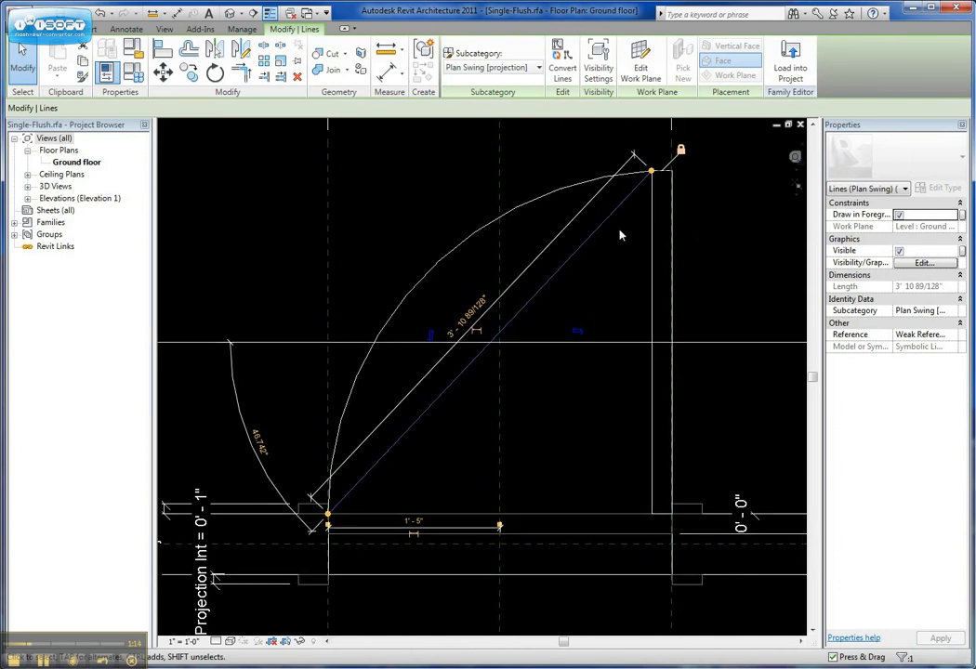
pyautogui.click(961, 252)
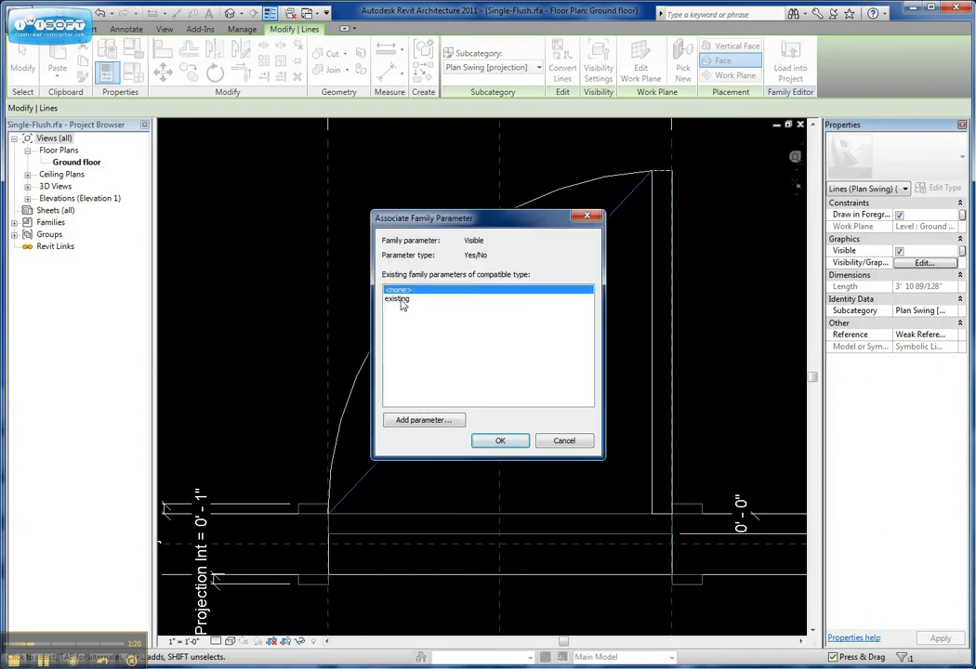
pyautogui.click(400, 299)
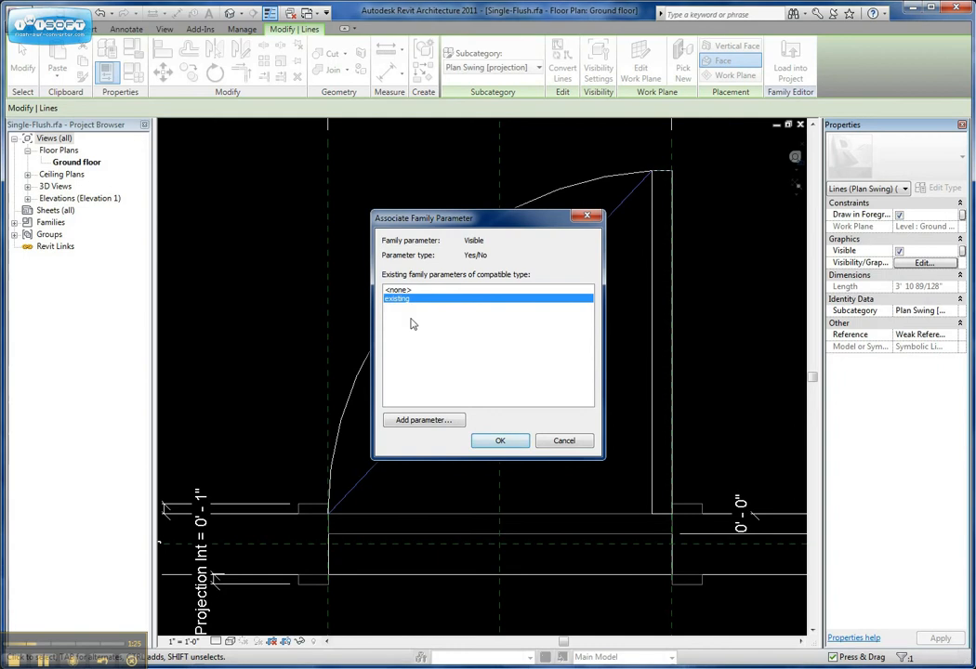
pyautogui.click(500, 440)
pyautogui.click(601, 279)
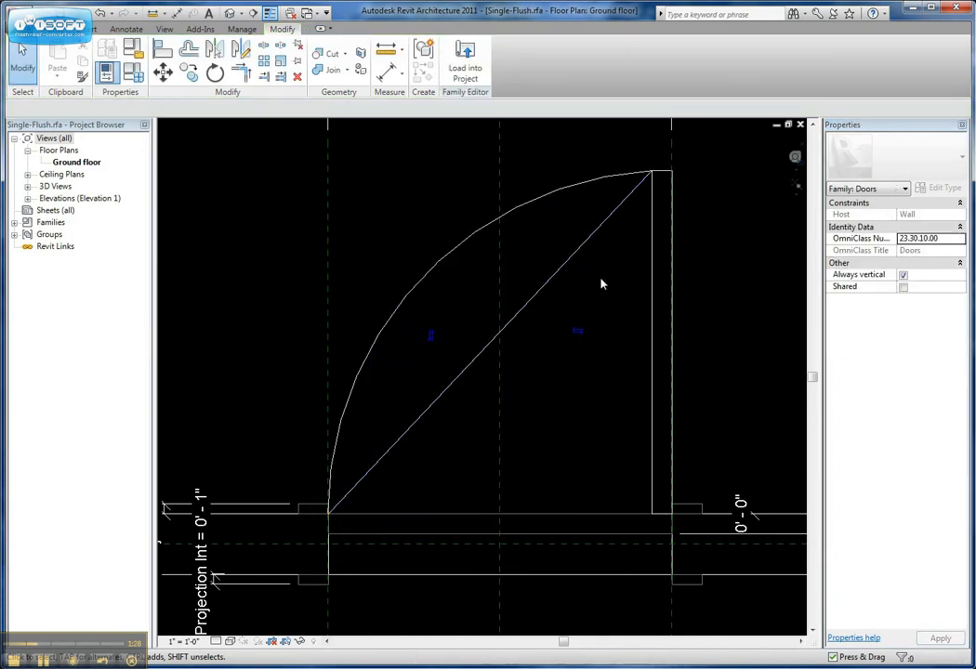
# - Reload the family into the project, overwriting its version and parameter values, and turn the door's "existing" parameter off and back on
pyautogui.click(464, 65)
pyautogui.click(538, 336)
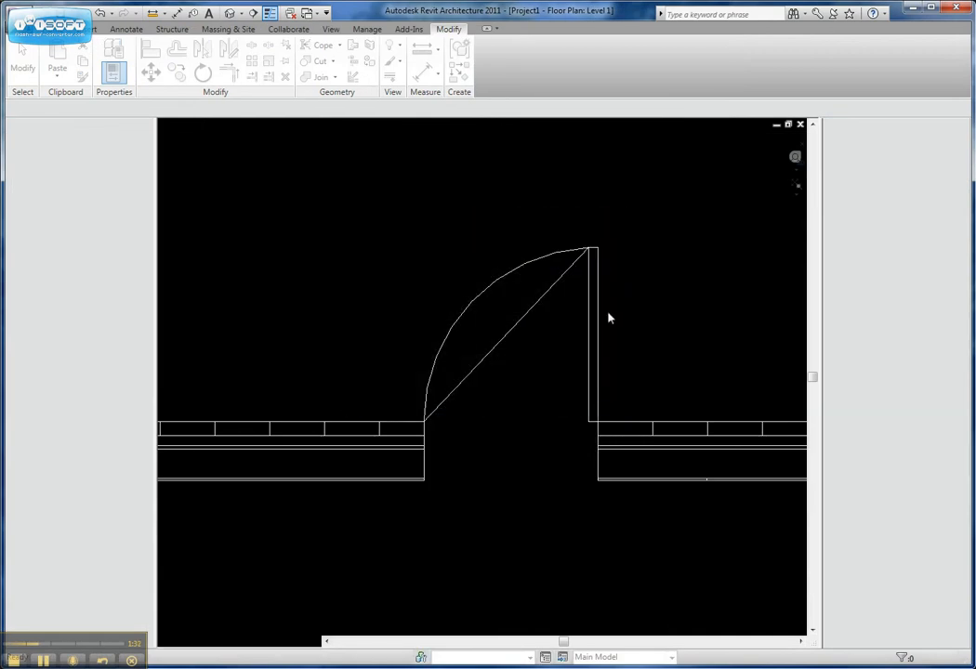
pyautogui.click(489, 284)
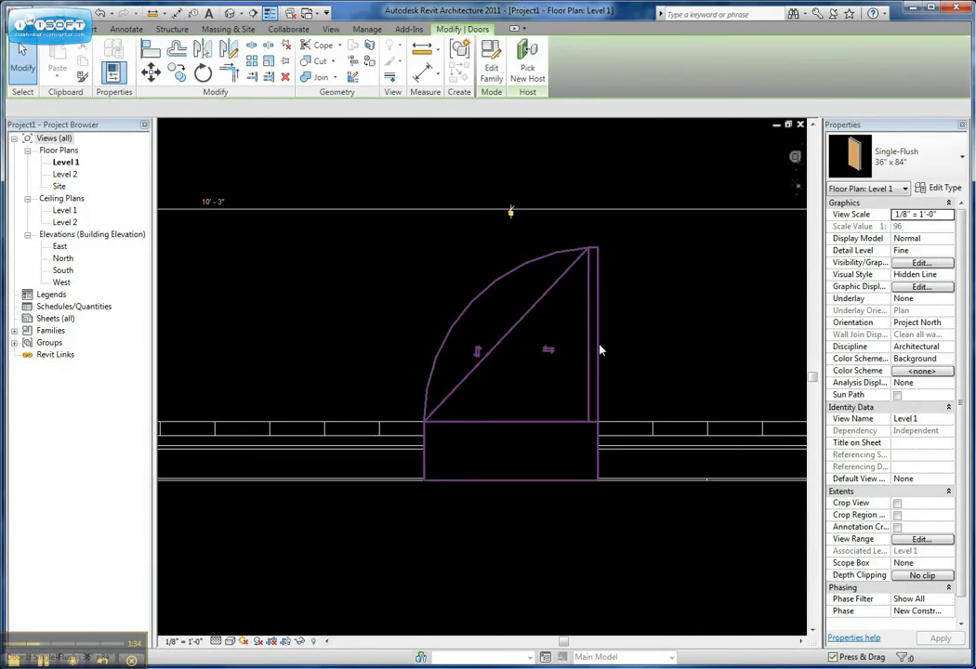
pyautogui.click(902, 382)
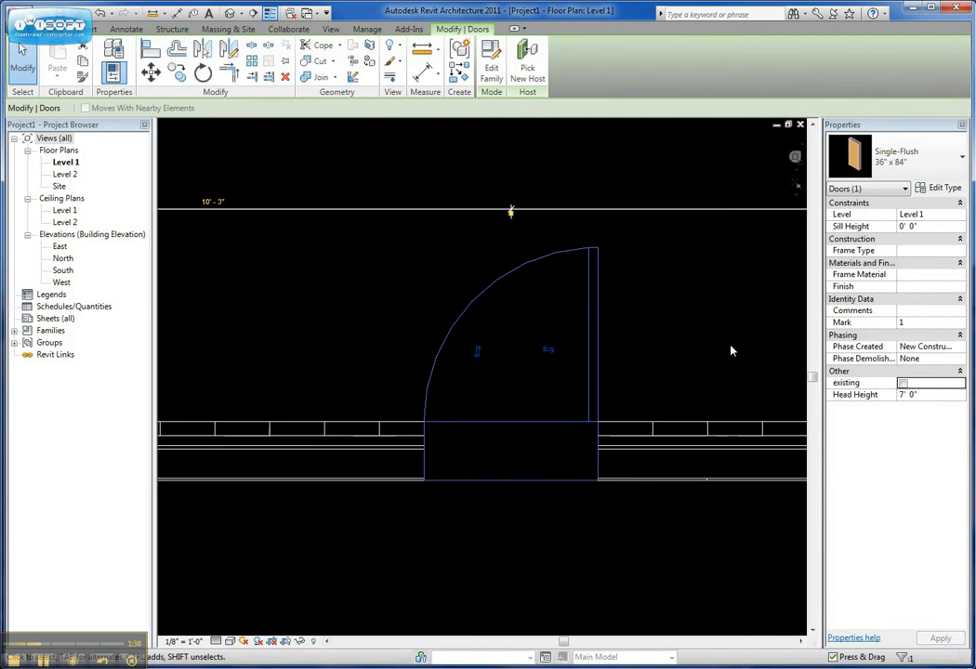
pyautogui.click(902, 383)
pyautogui.click(704, 340)
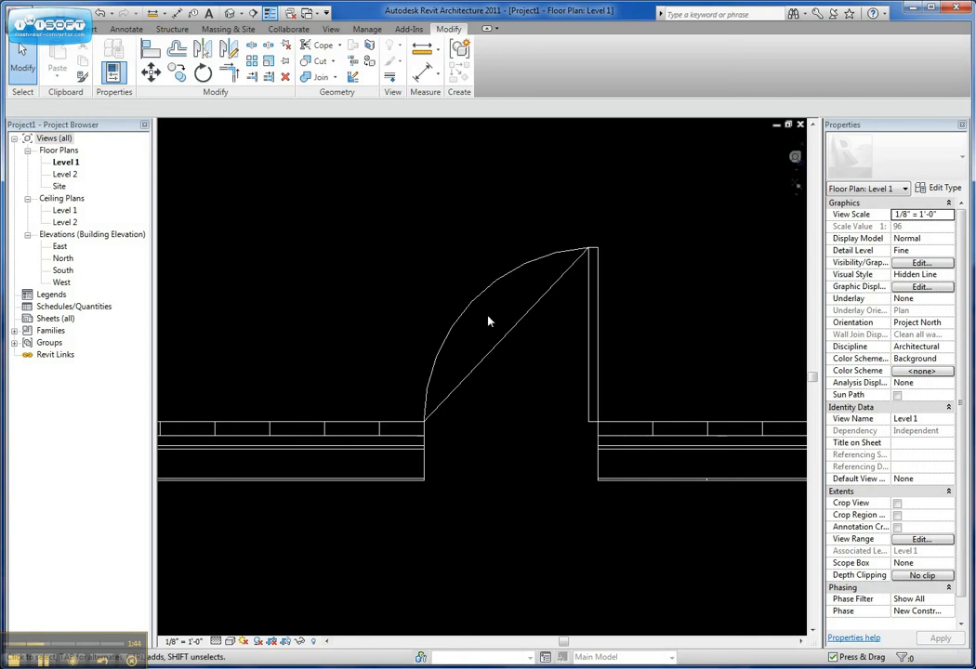
pyautogui.click(586, 252)
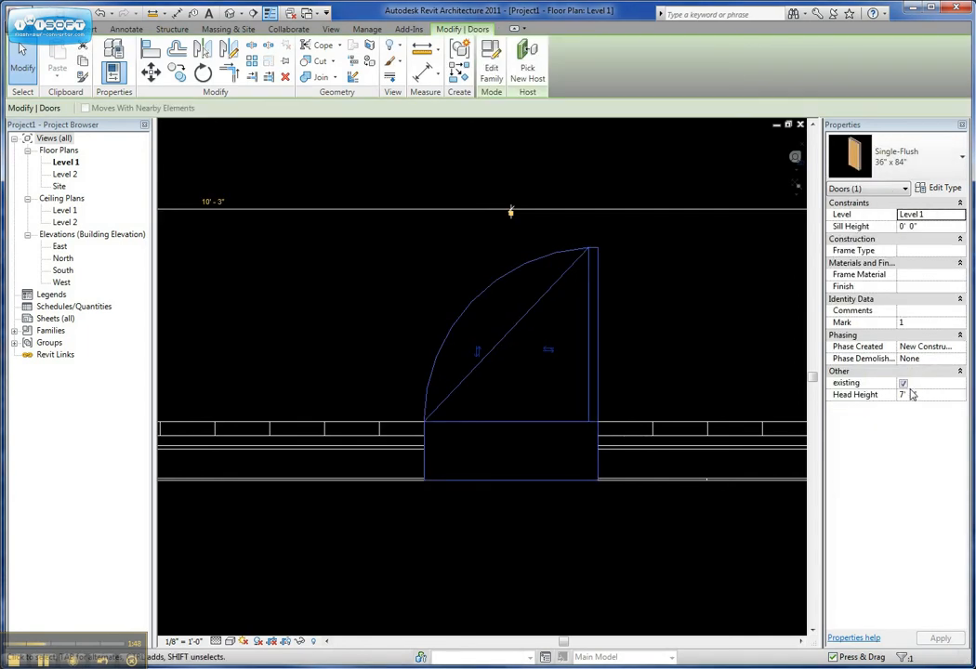
pyautogui.click(642, 324)
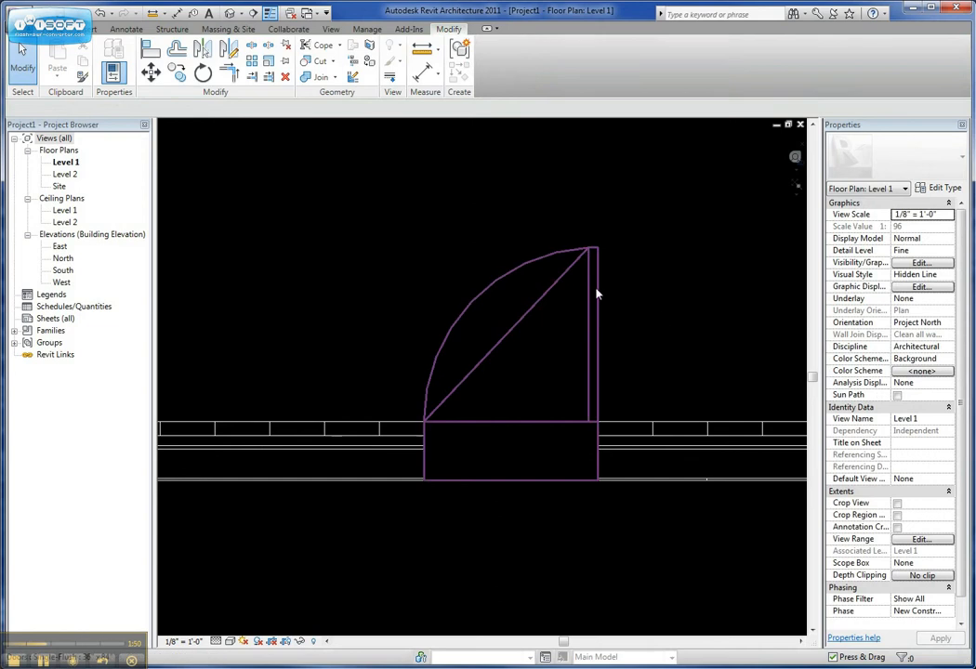
# - Reopen the door family for editing and associate the swing arc's Visible property with a new instance yes/no parameter named "new"
pyautogui.doubleClick(589, 252)
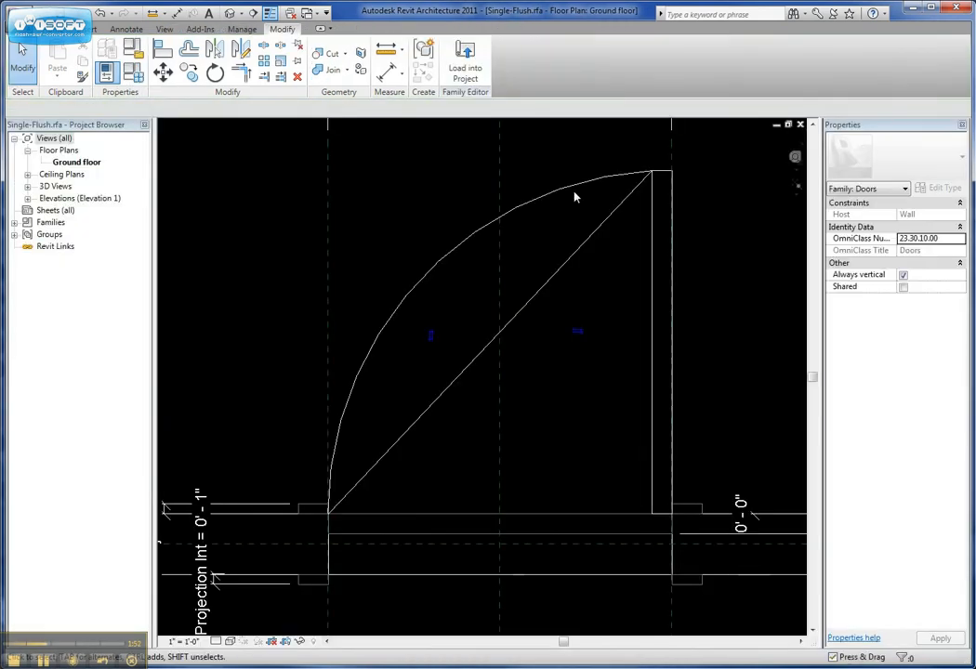
pyautogui.click(573, 189)
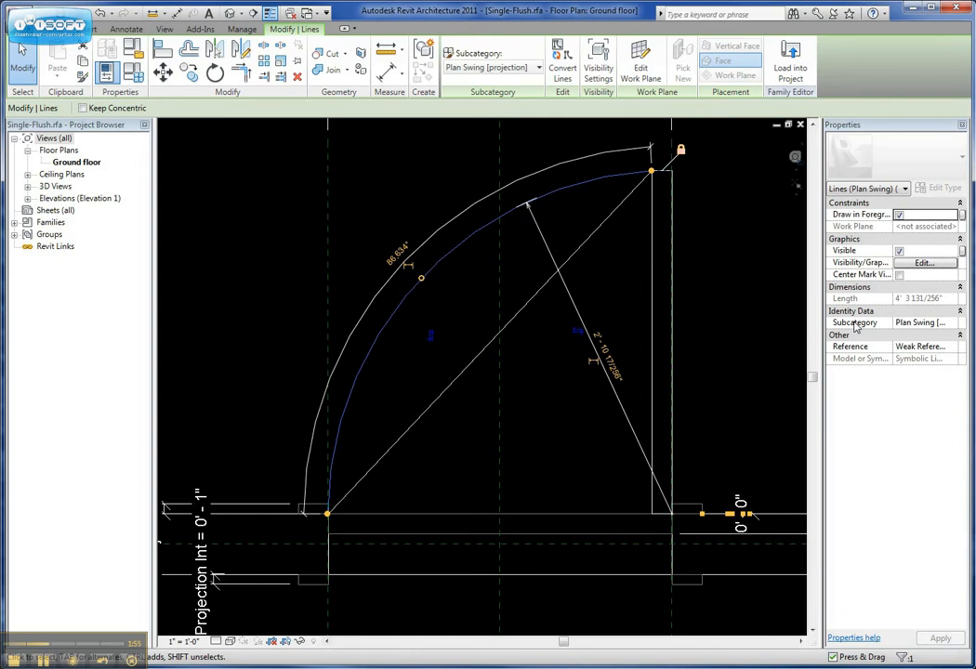
pyautogui.click(962, 253)
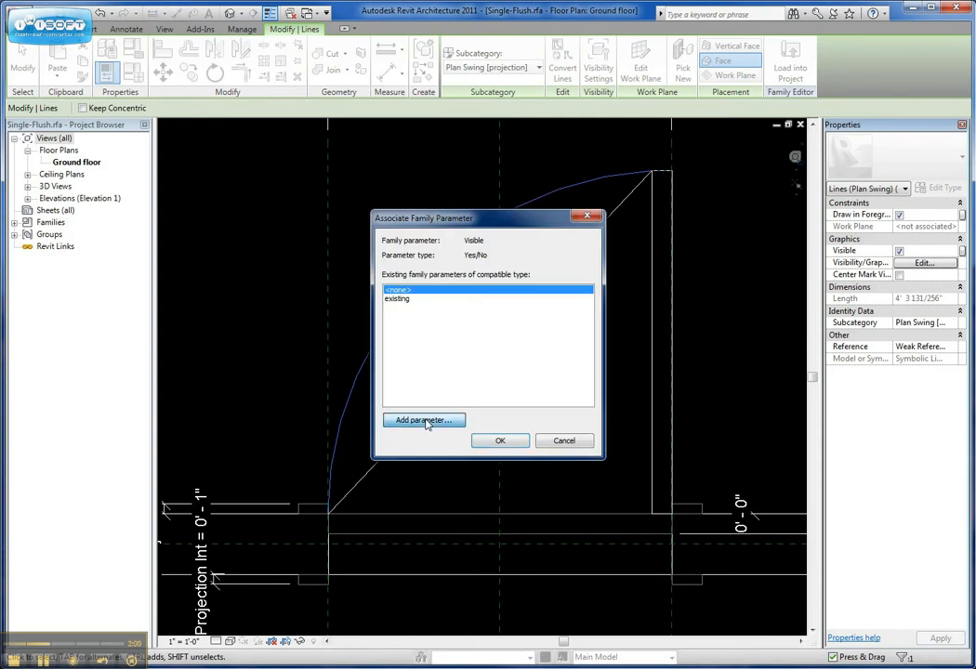
pyautogui.click(424, 420)
pyautogui.write('new')
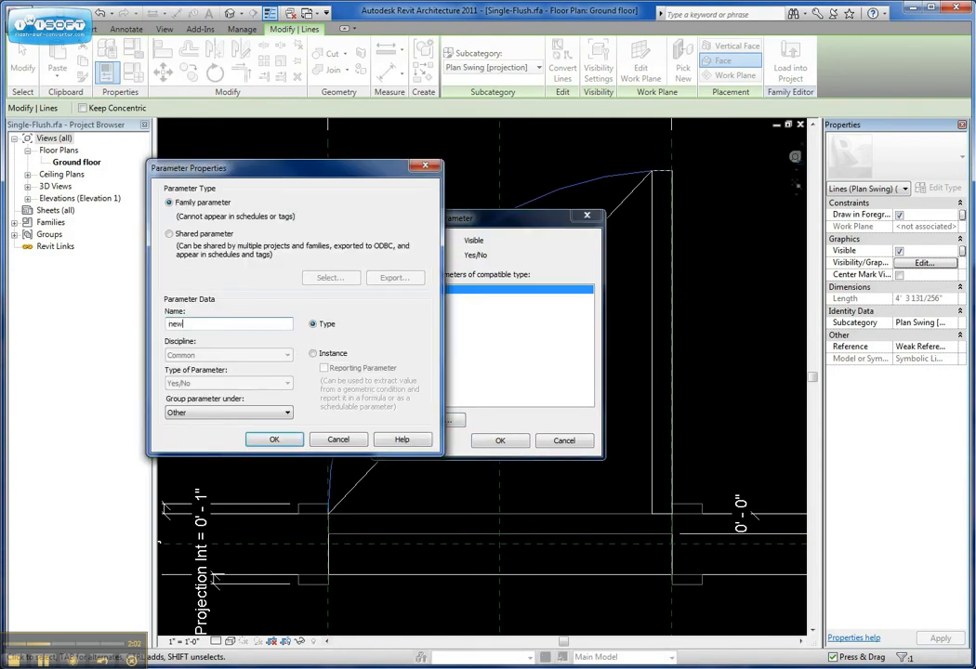
pyautogui.click(314, 354)
pyautogui.click(269, 440)
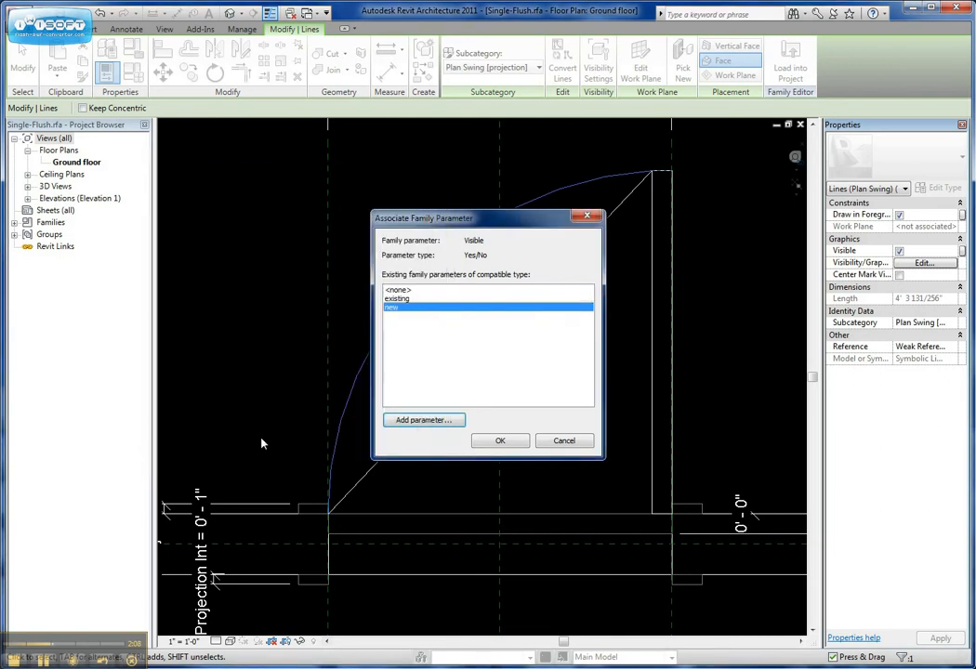
pyautogui.click(499, 440)
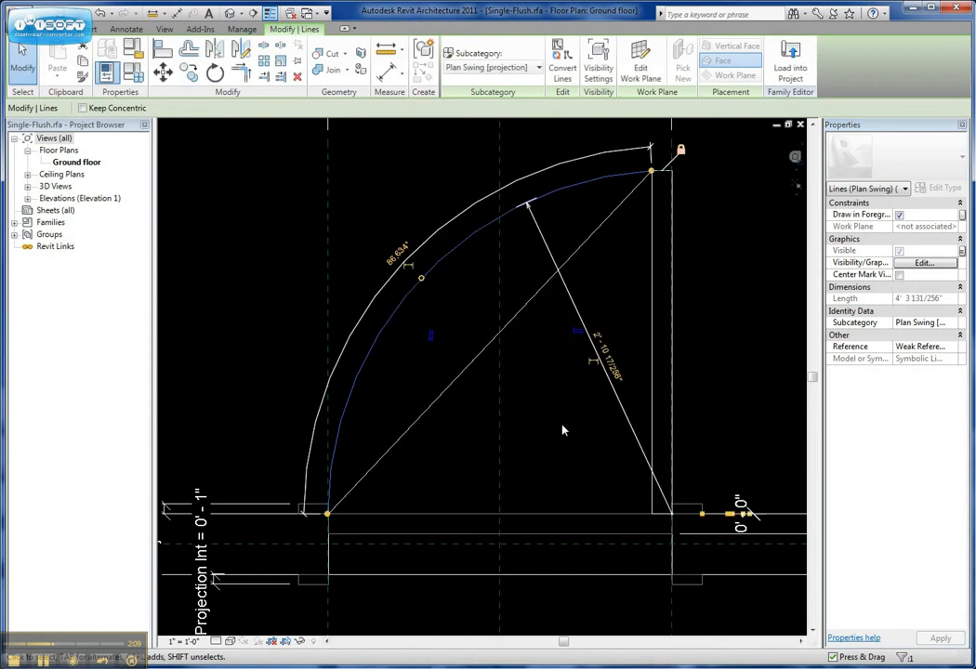
pyautogui.click(538, 450)
# - Reload the family into the project, overwriting its version and parameter values, and switch the door's "new" and "existing" parameters off and on in turn
pyautogui.click(465, 57)
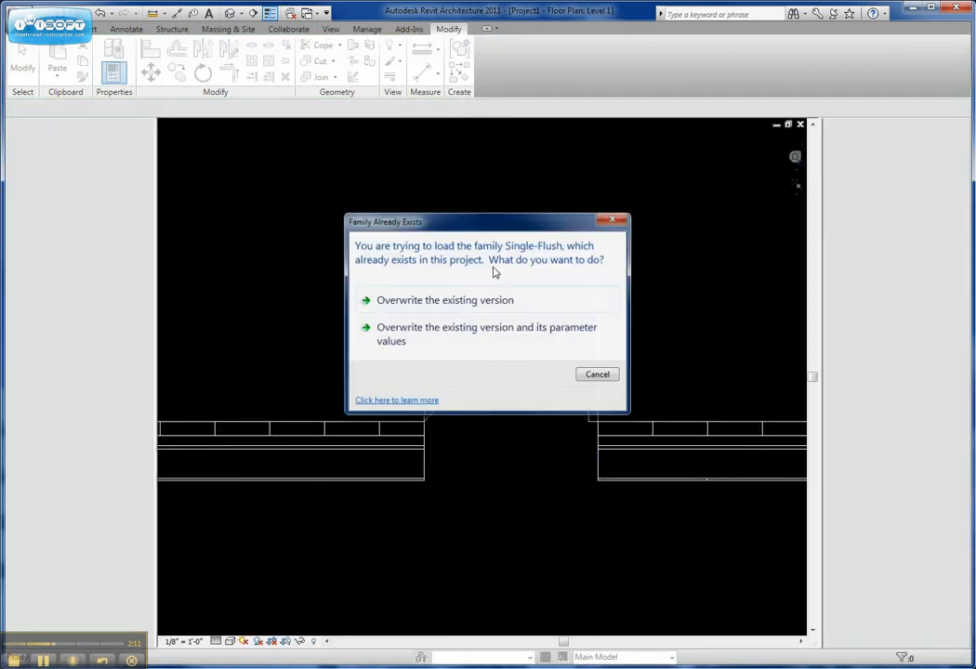
pyautogui.click(505, 336)
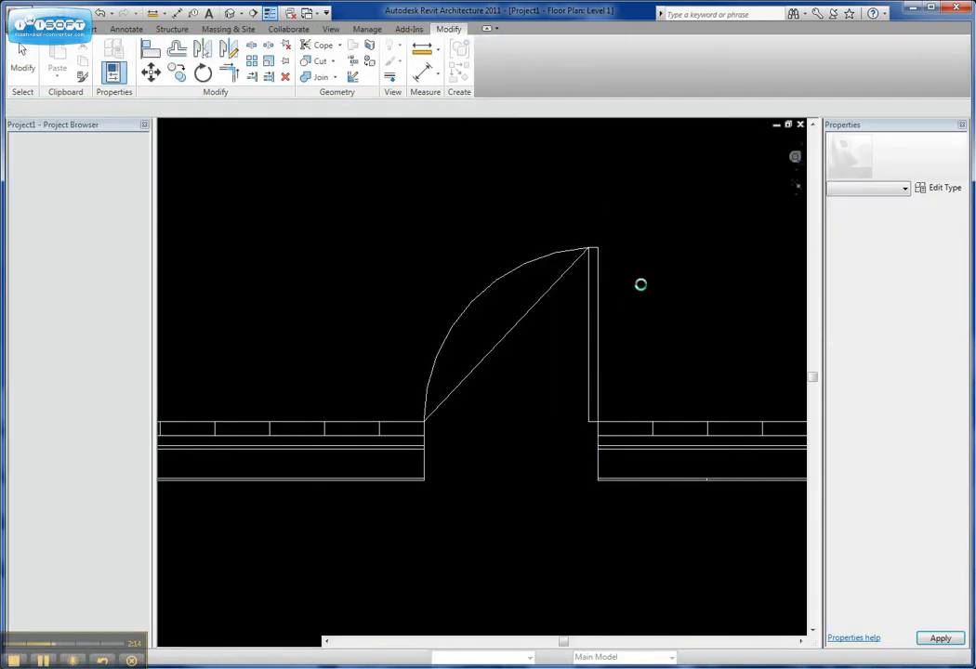
pyautogui.click(596, 320)
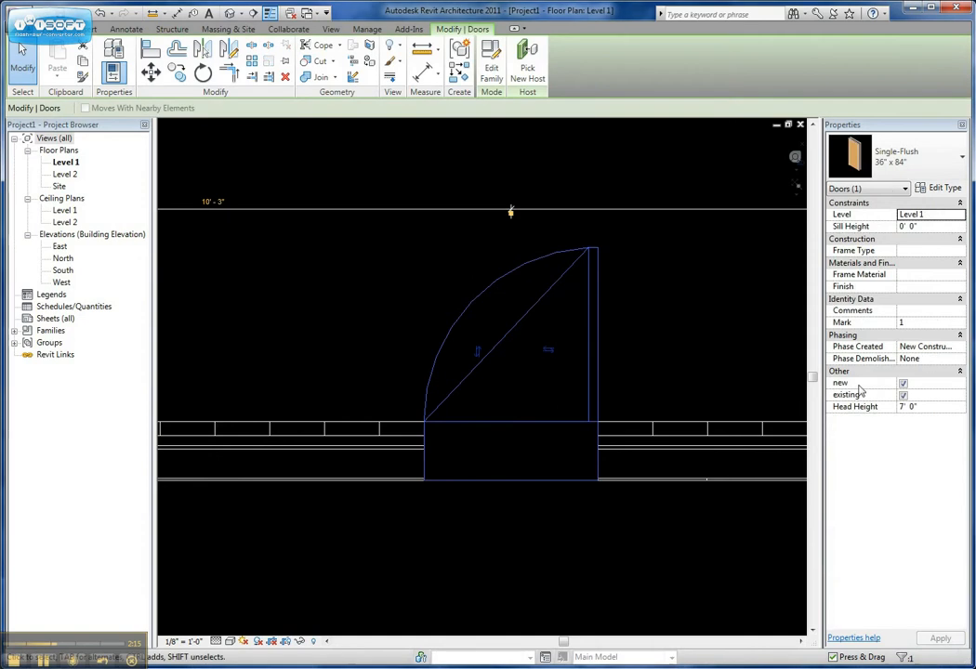
pyautogui.click(903, 383)
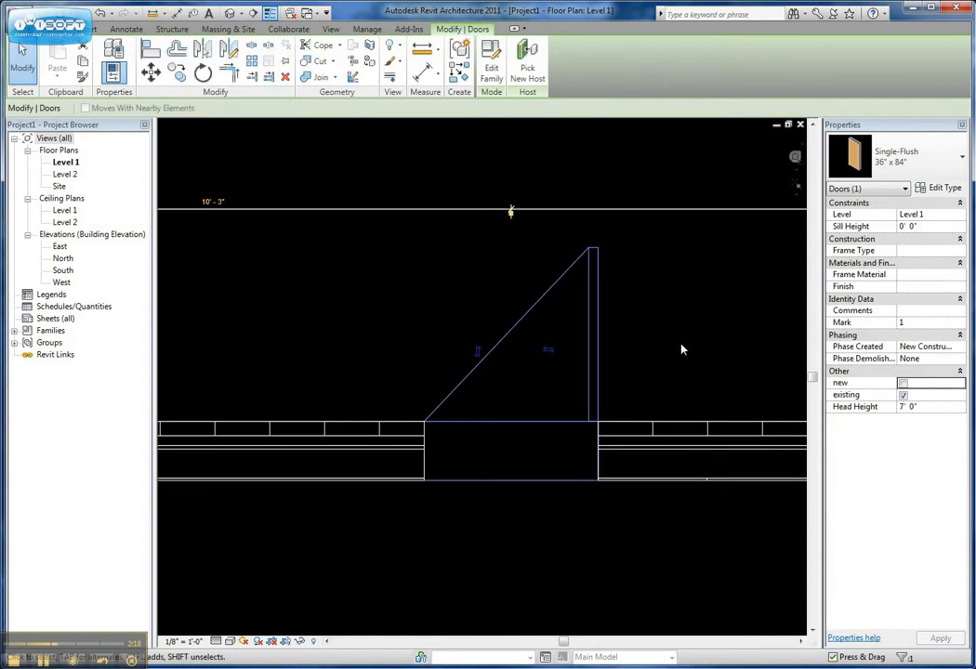
pyautogui.click(903, 395)
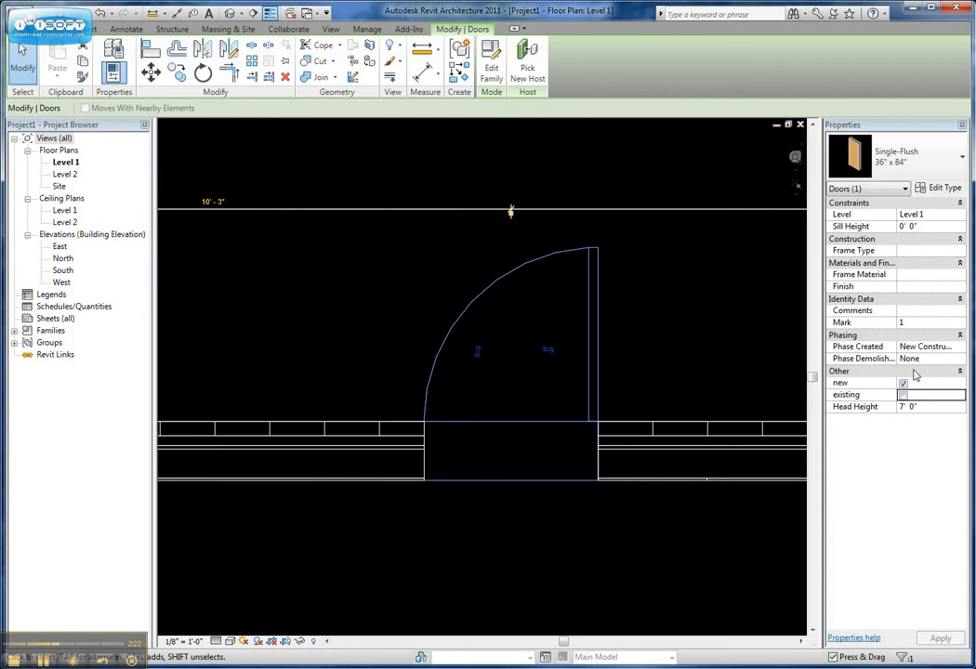
pyautogui.click(730, 343)
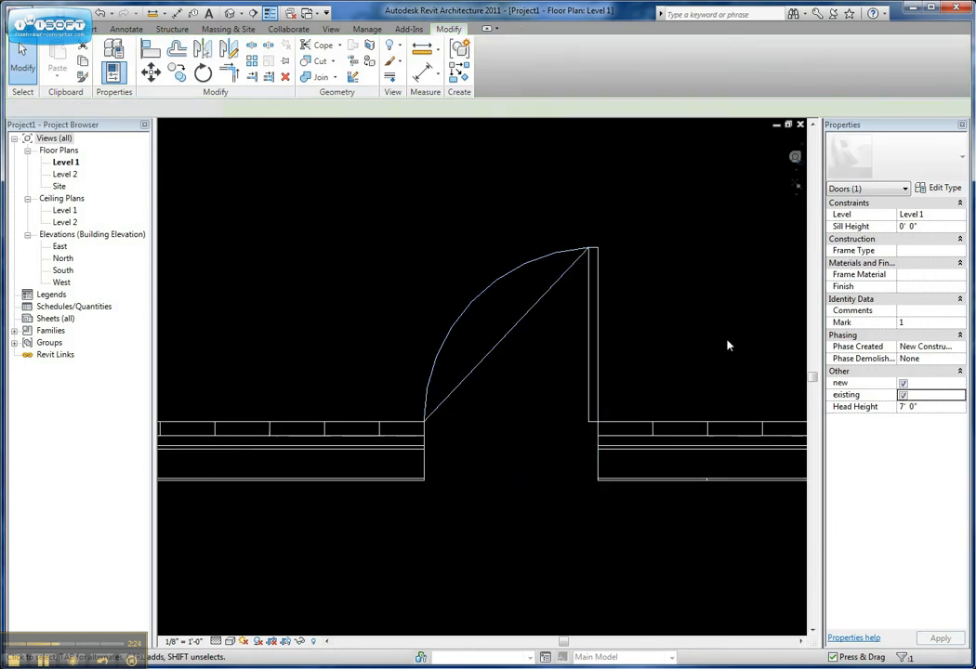
# - Reopen the door family for editing and give the "existing" parameter the formula not(new) in Family Types
pyautogui.click(601, 335)
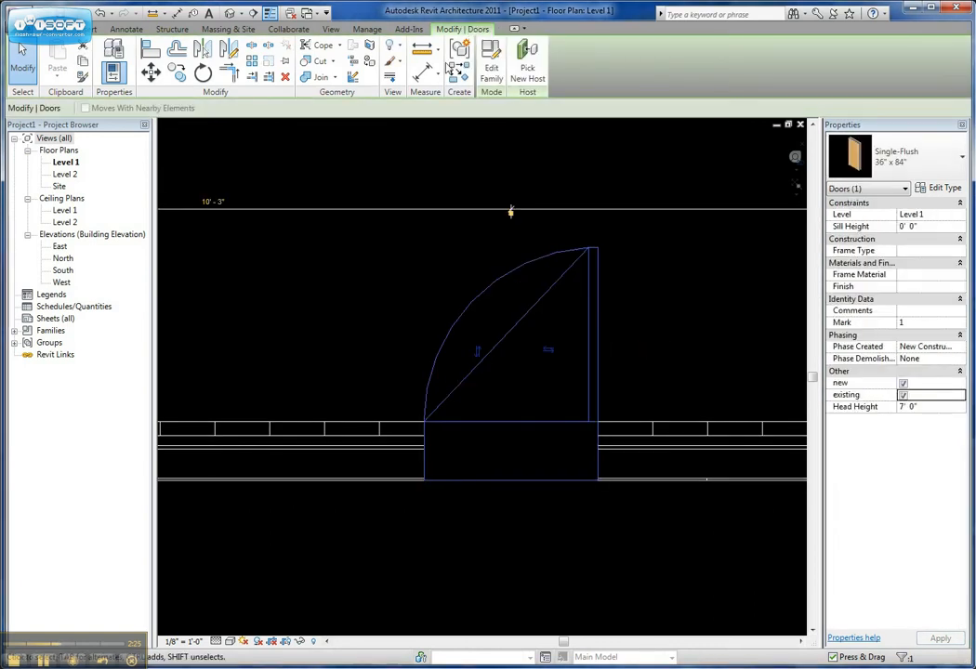
pyautogui.click(491, 75)
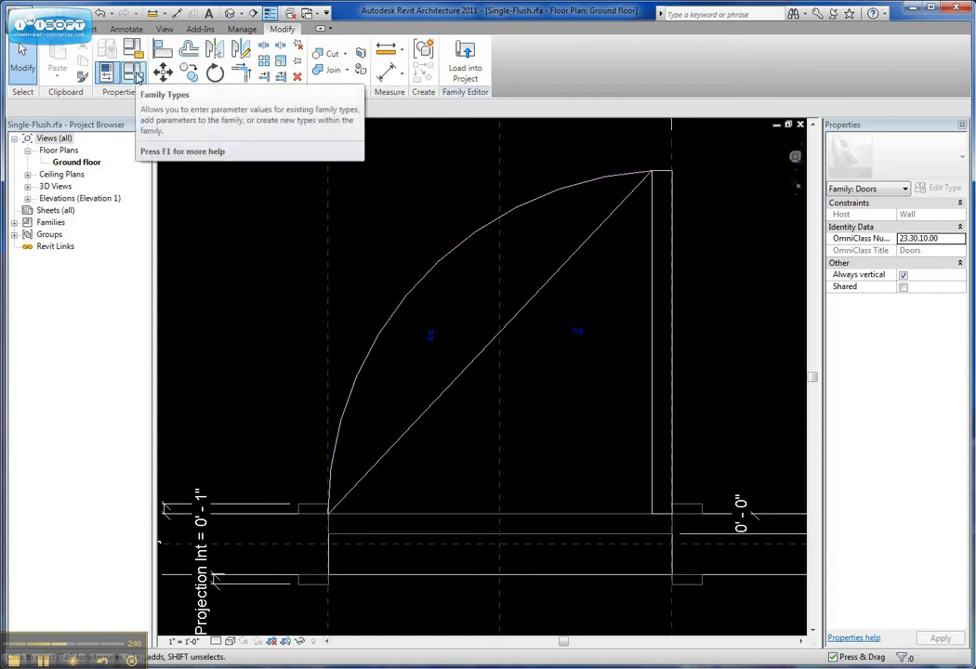
pyautogui.click(137, 77)
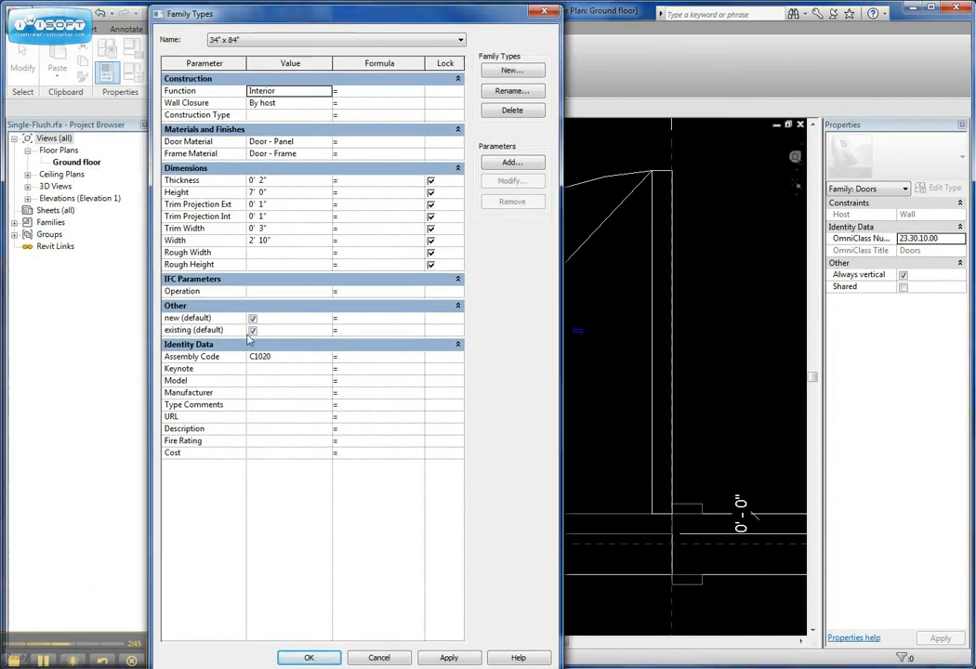
pyautogui.click(357, 331)
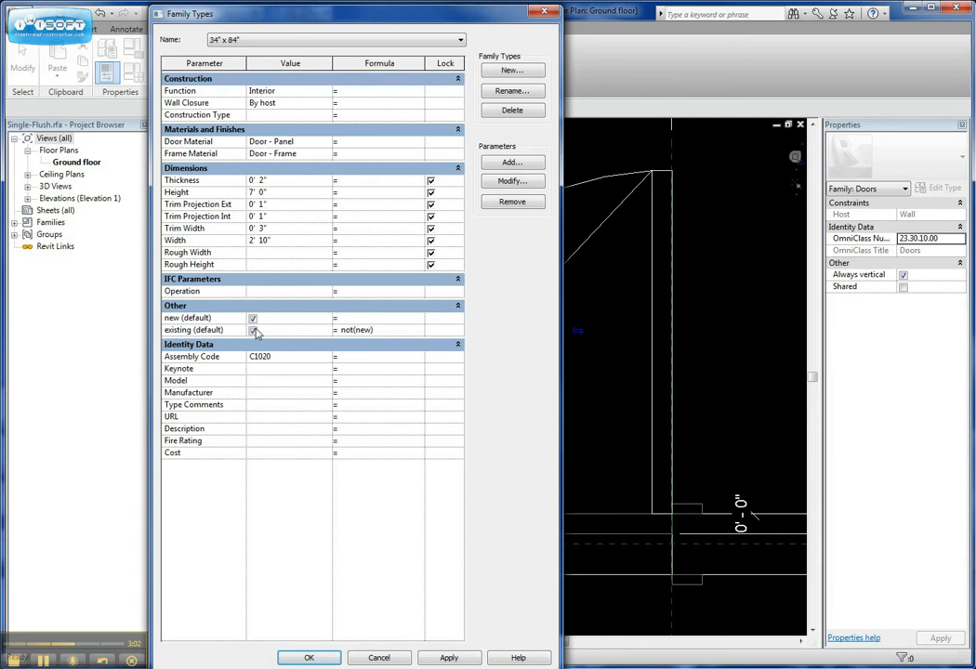
pyautogui.click(449, 658)
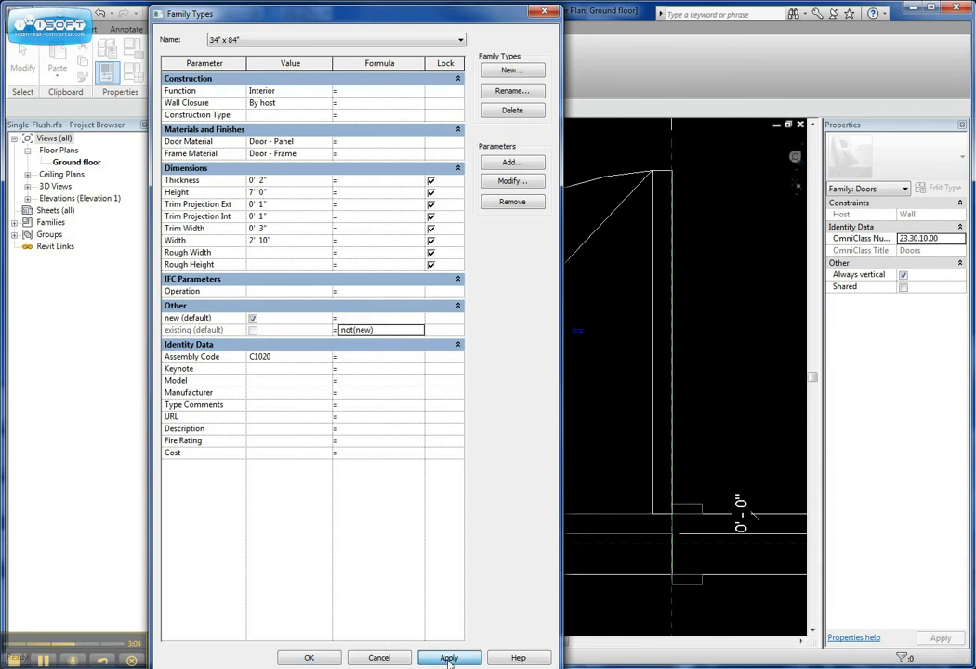
pyautogui.click(310, 658)
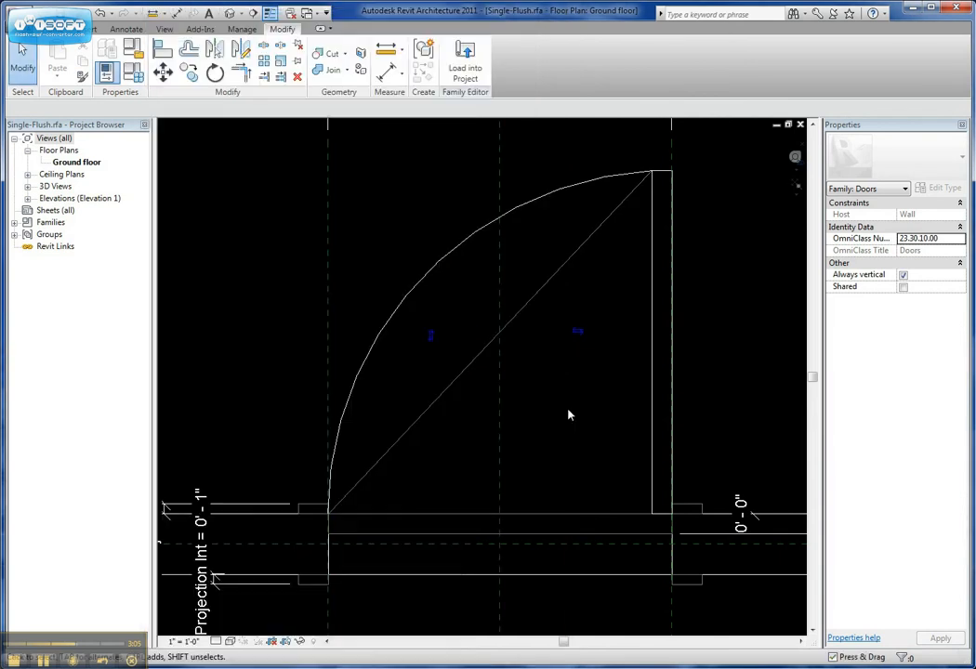
# - Reload the family, overwriting its version and parameter values, and toggle the door's "new" parameter, leaving it off
pyautogui.click(465, 61)
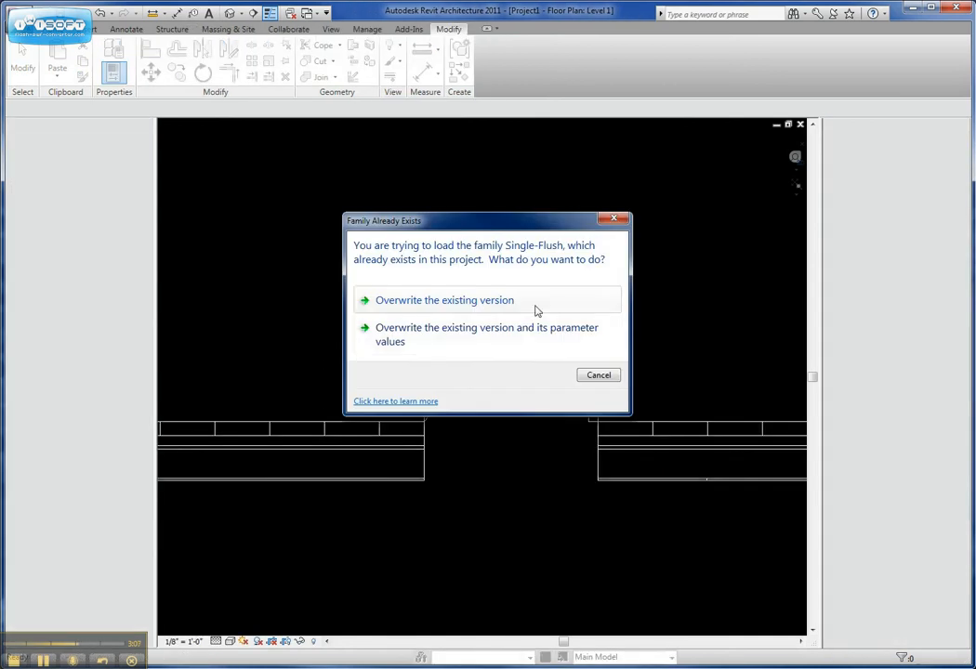
pyautogui.click(526, 334)
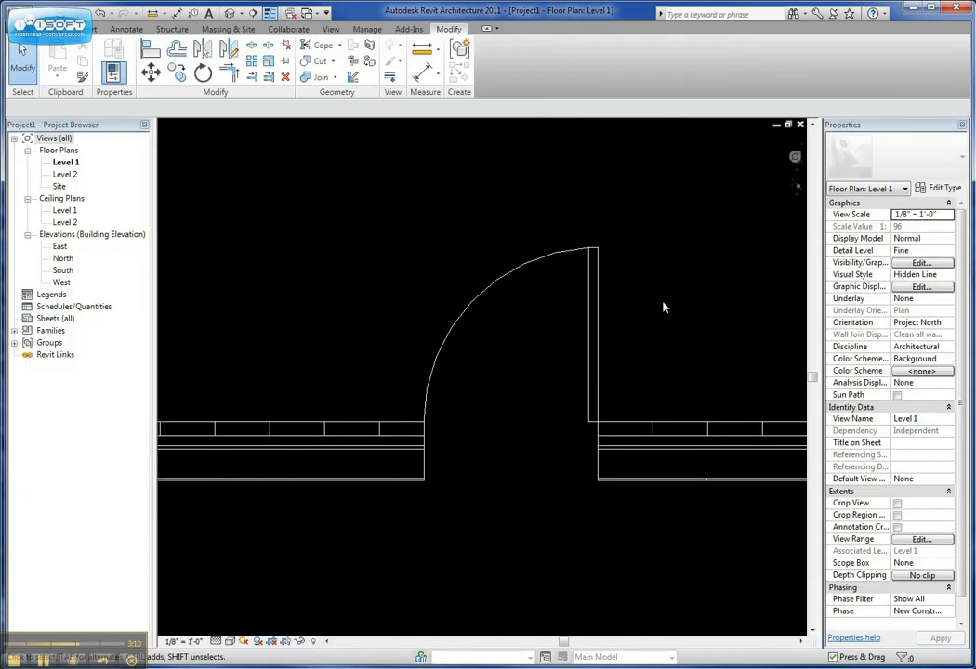
pyautogui.click(593, 329)
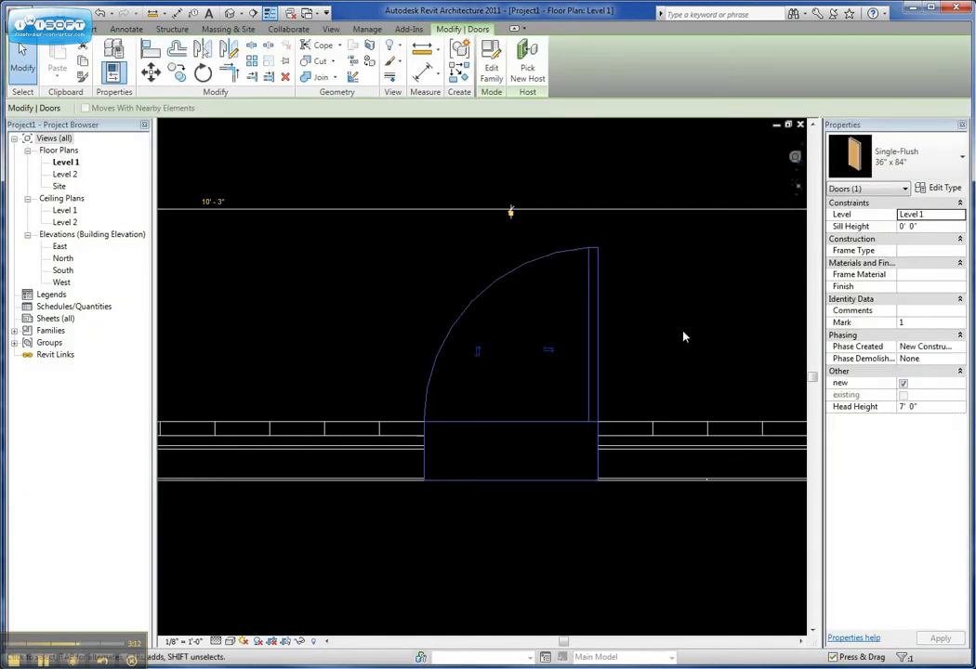
pyautogui.click(902, 384)
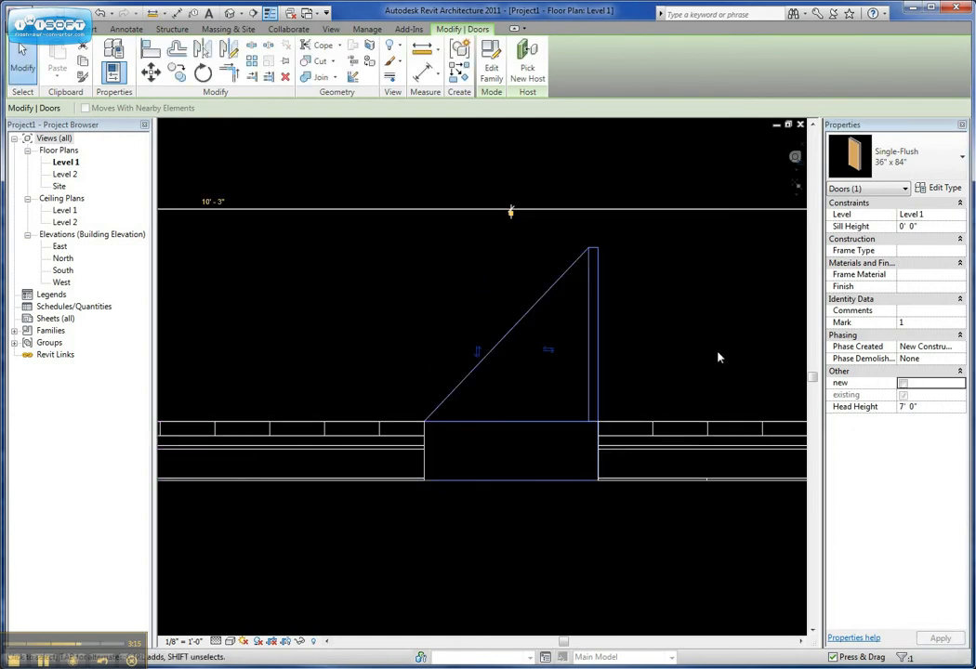
pyautogui.click(903, 384)
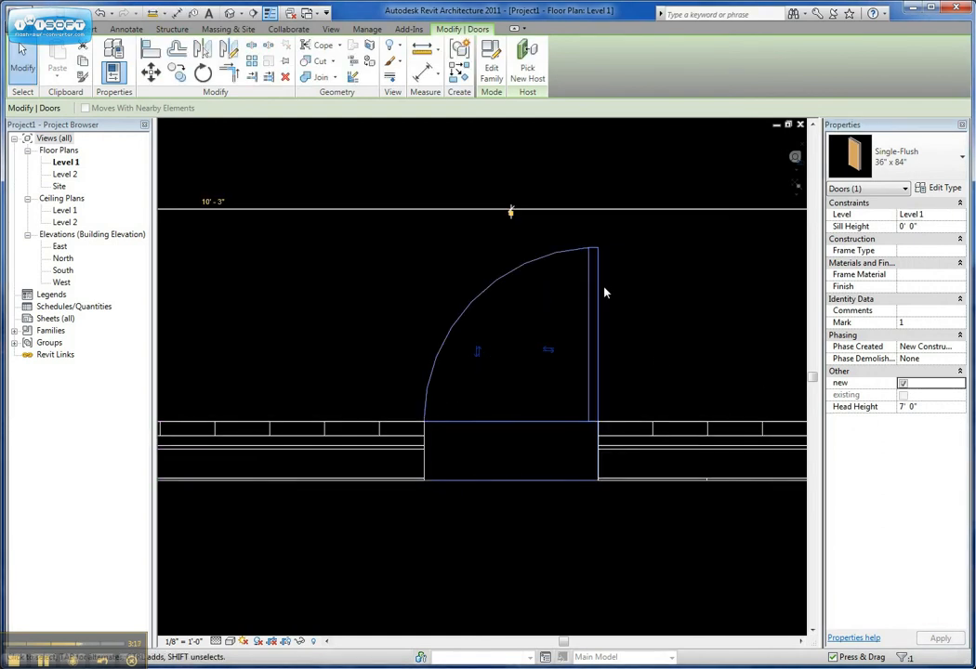
pyautogui.click(902, 384)
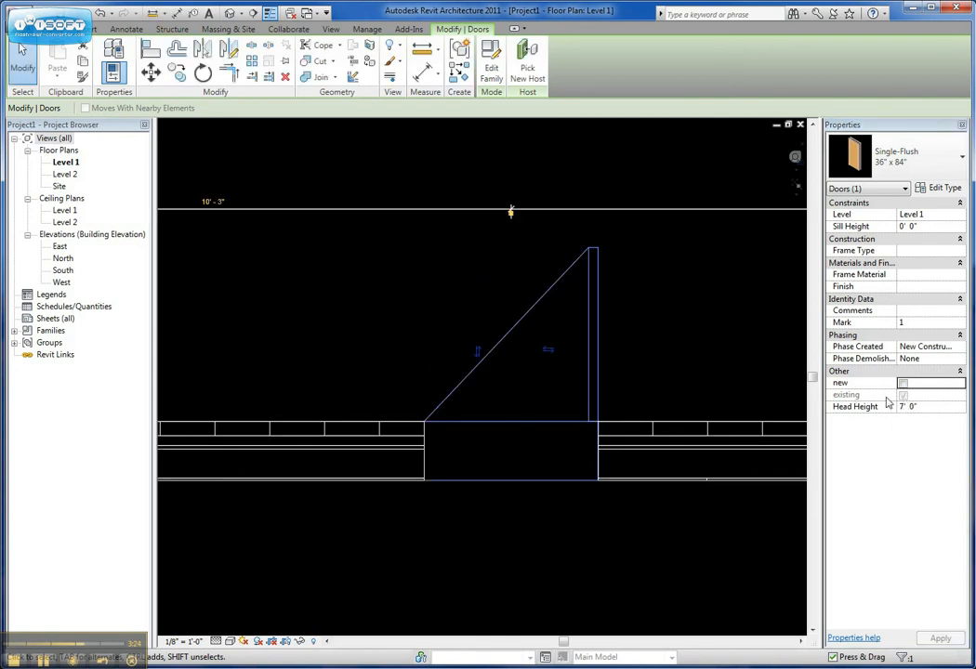
pyautogui.click(656, 327)
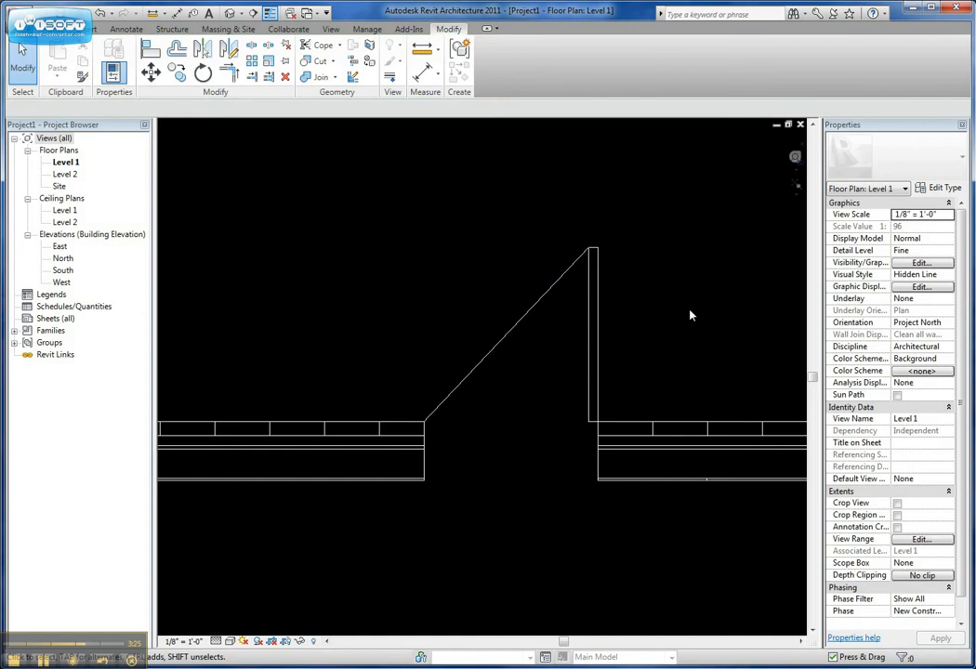
# - Change the placed door's type to Single-Flush 34" x 80", followed by 32" x 84"
pyautogui.click(605, 343)
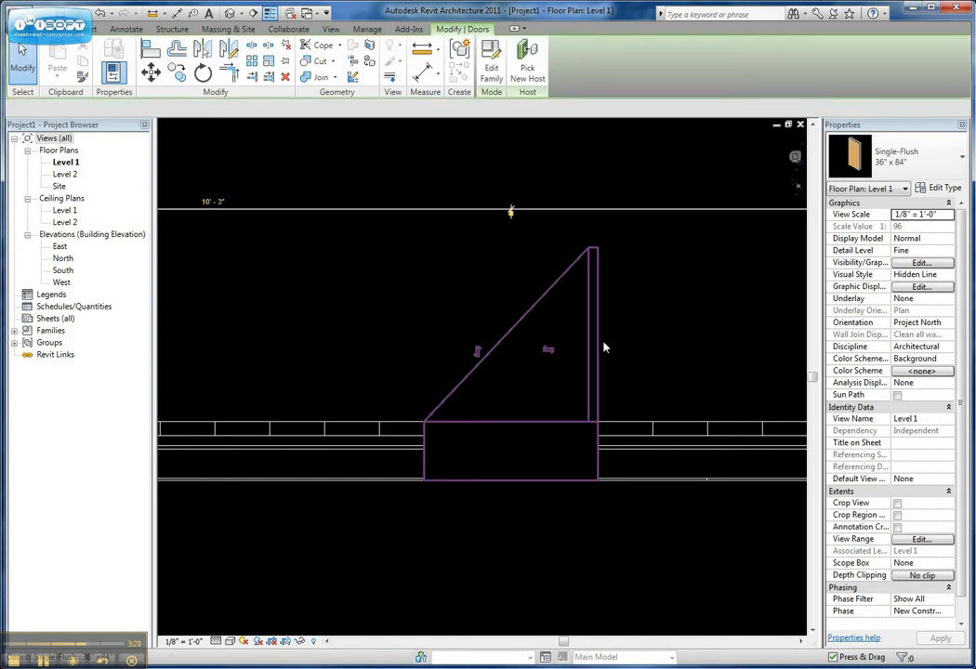
pyautogui.click(906, 156)
pyautogui.click(879, 259)
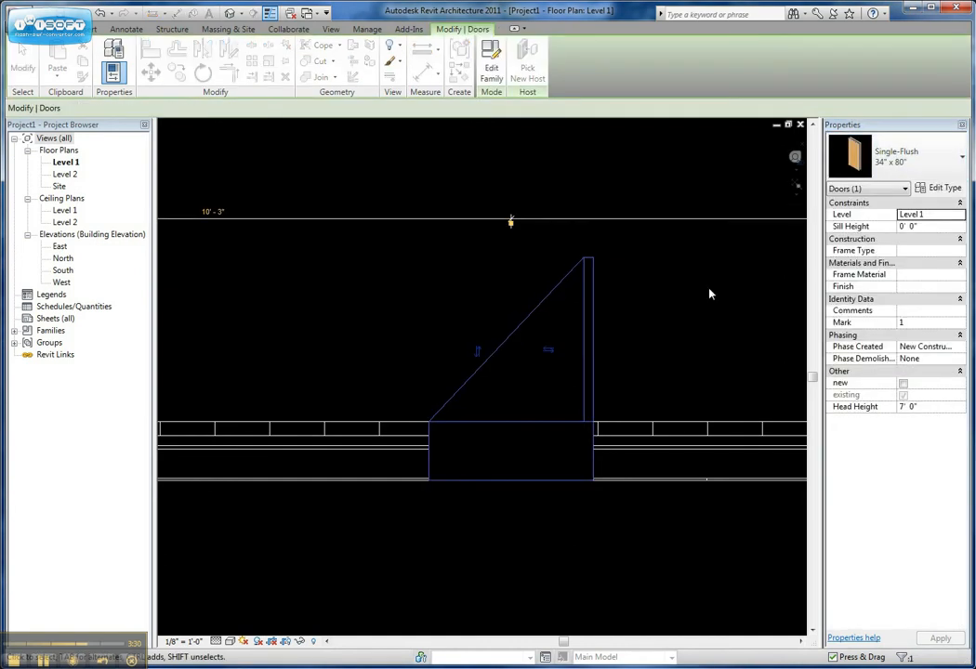
pyautogui.click(896, 156)
pyautogui.press('Return')
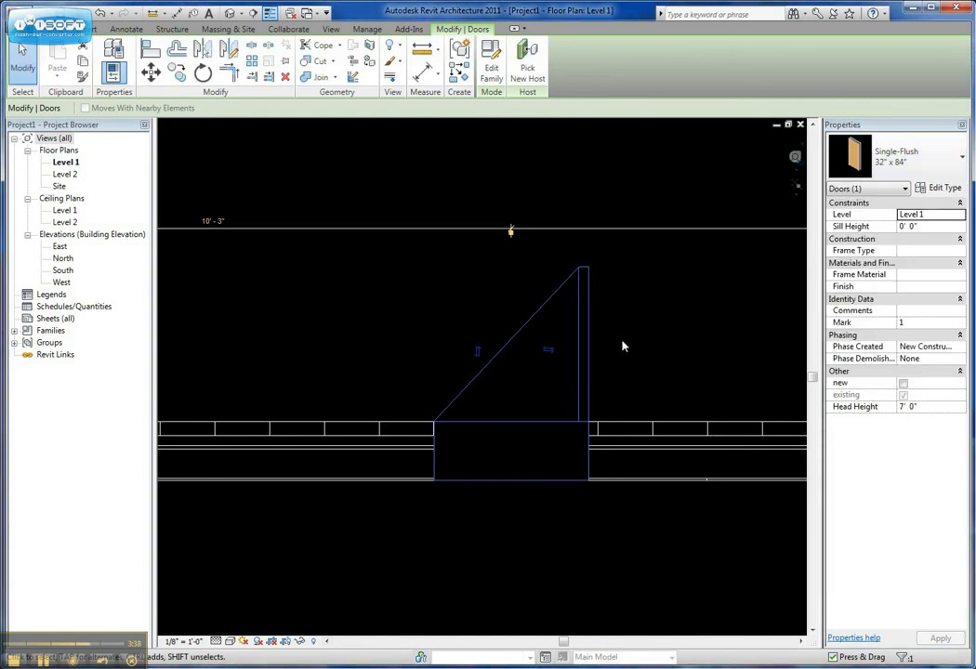
pyautogui.click(664, 338)
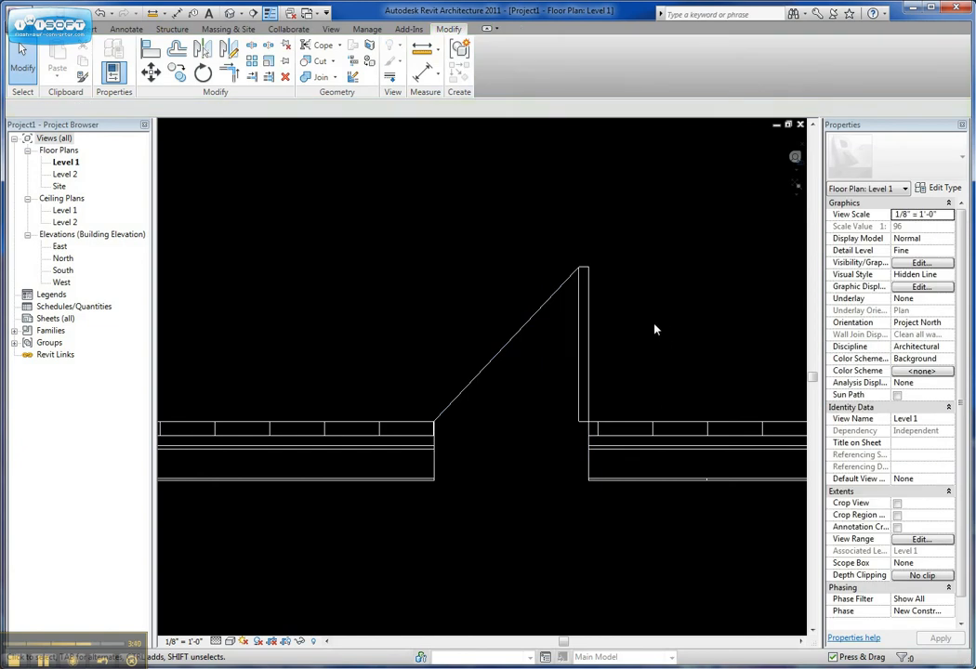
# - Set the placed door's type back to Single-Flush 36" x 84" and deselect it
pyautogui.click(581, 340)
pyautogui.click(902, 168)
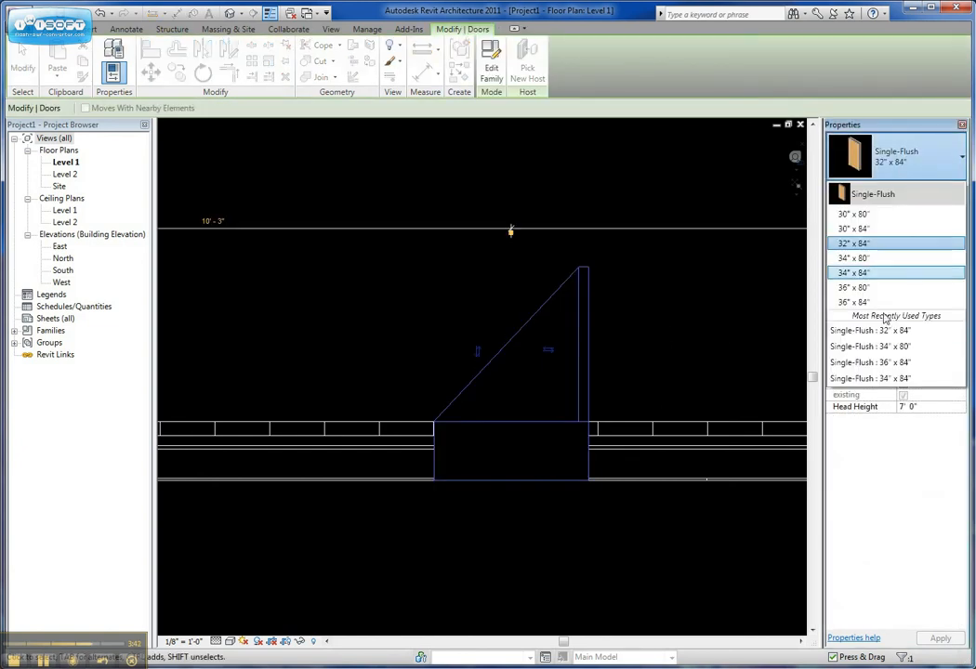
pyautogui.click(875, 301)
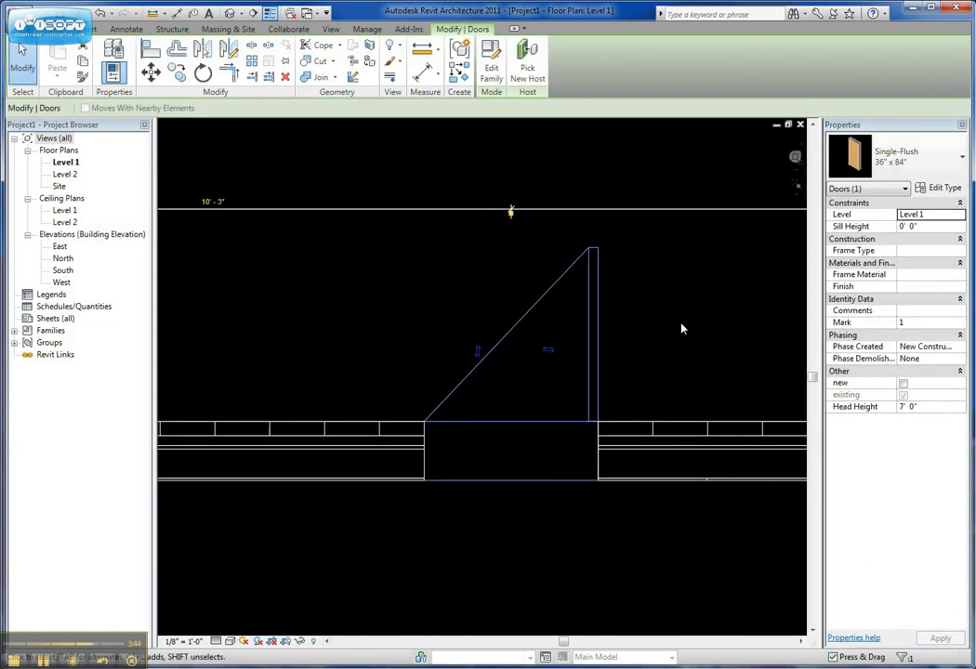
pyautogui.click(669, 297)
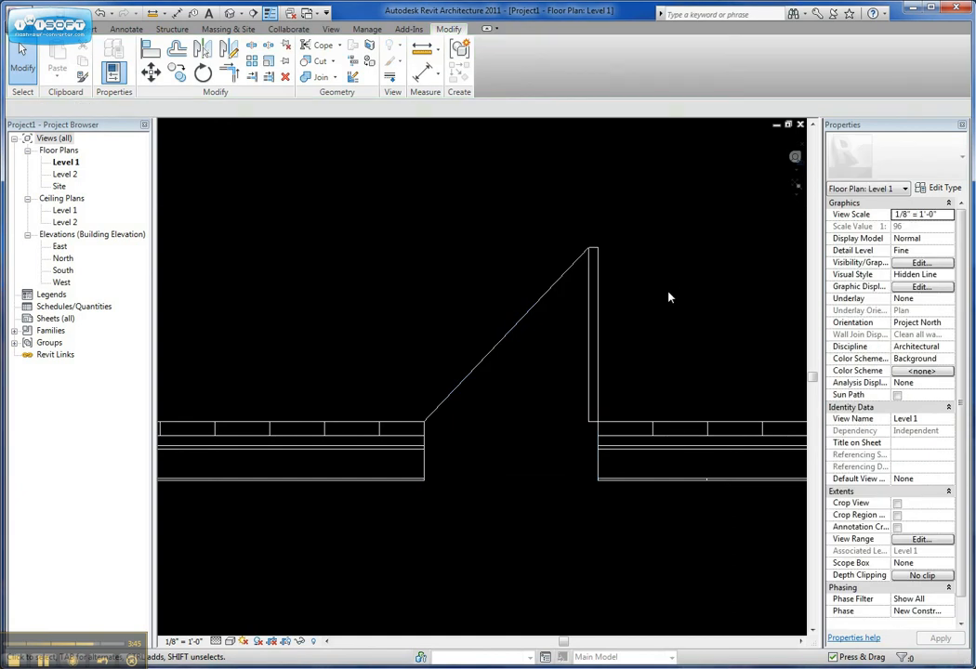